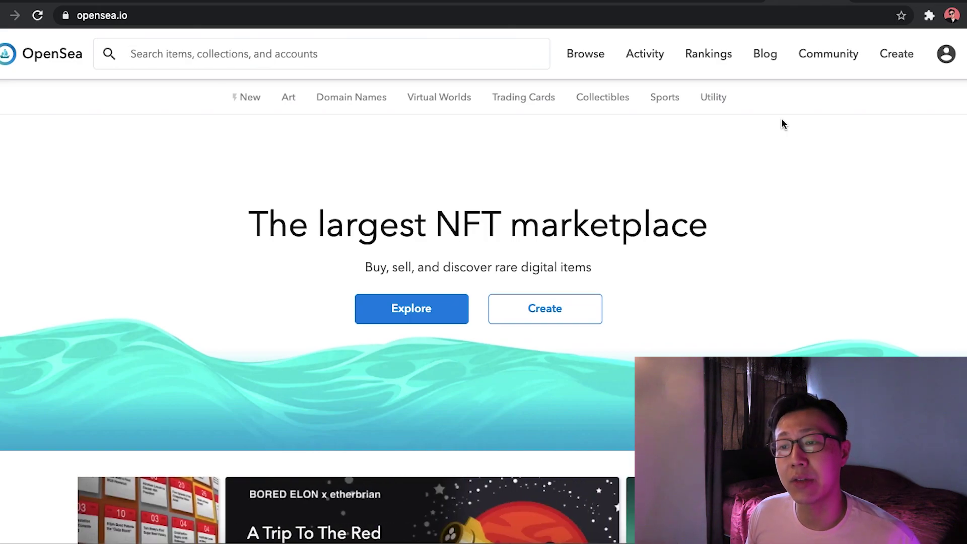
- Follow My Profile's wallet prompt to MetaMask's download site and its Chrome Web Store listing
mouse_move(946, 56)
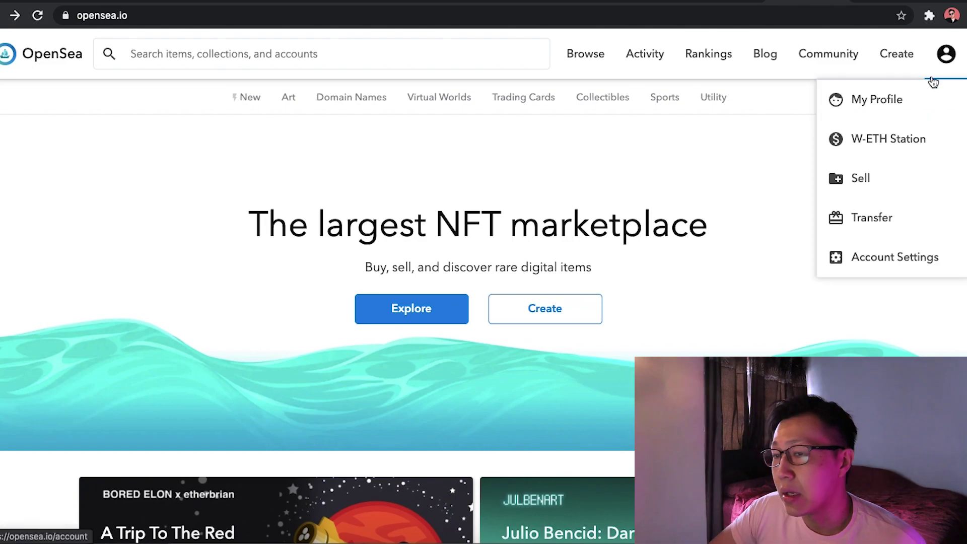
click(903, 100)
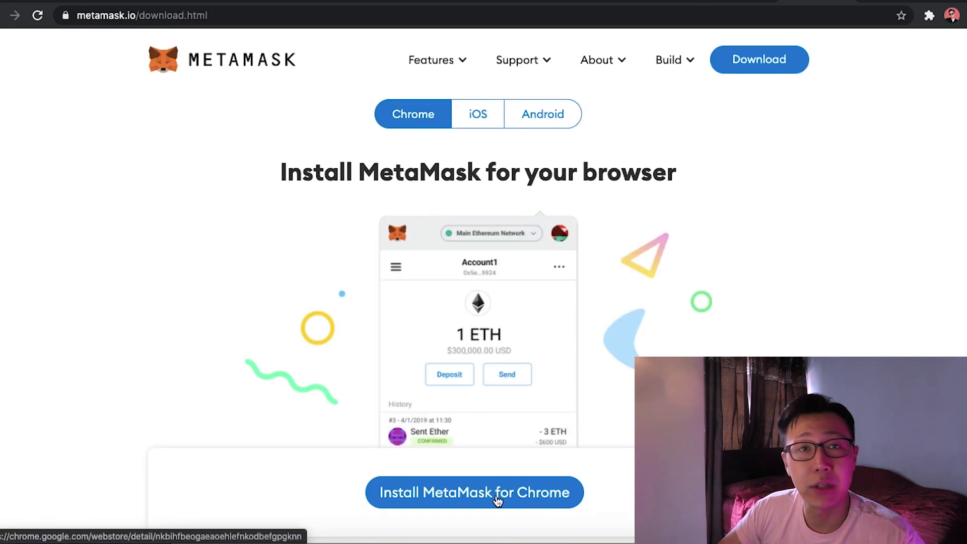
click(498, 501)
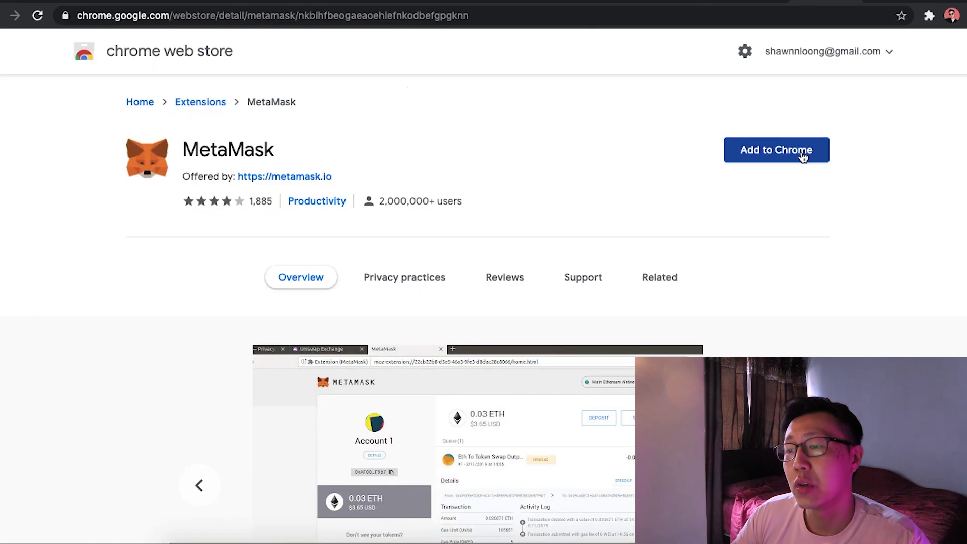
- Add the MetaMask extension to Chrome and confirm the installation
click(803, 158)
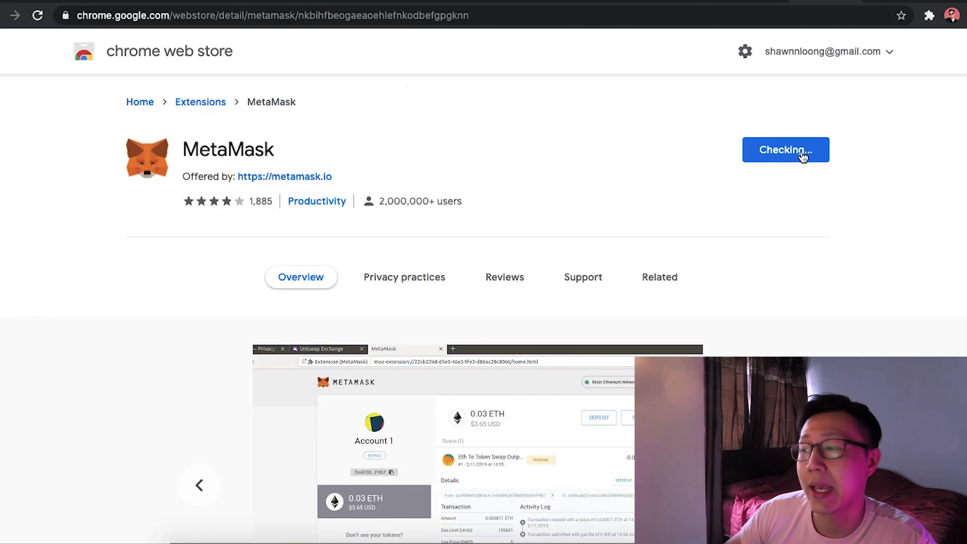
click(603, 184)
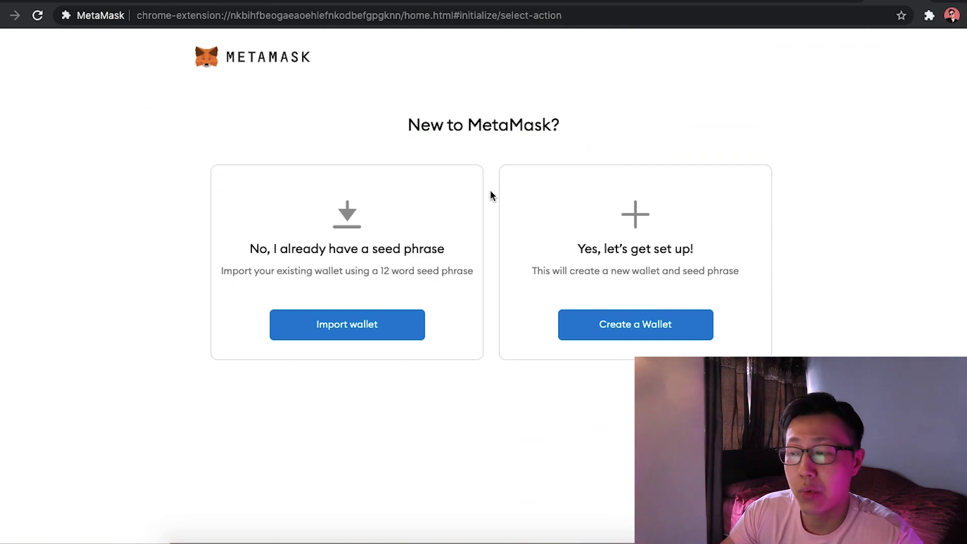
- Create a new MetaMask wallet, checking the saved seed-phrase image in another tab
click(661, 331)
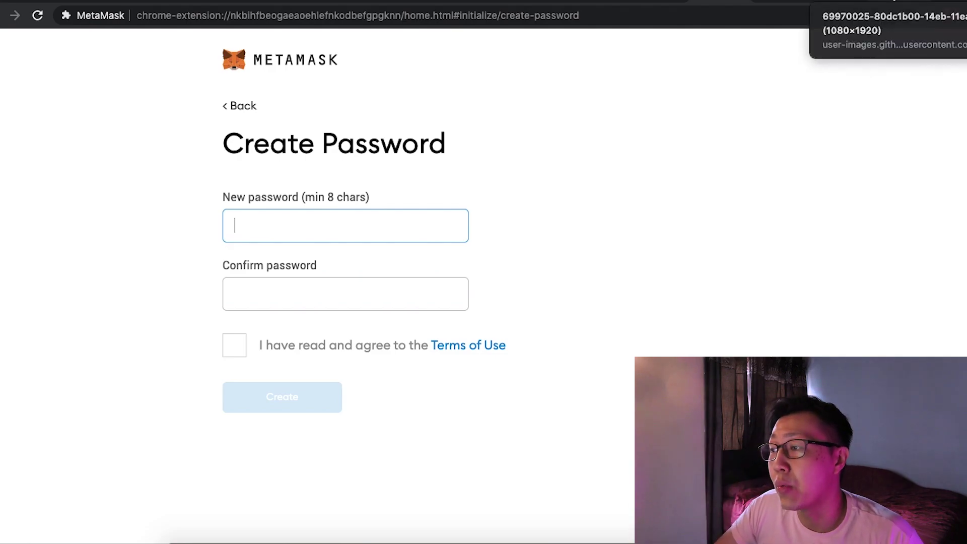
click(890, 2)
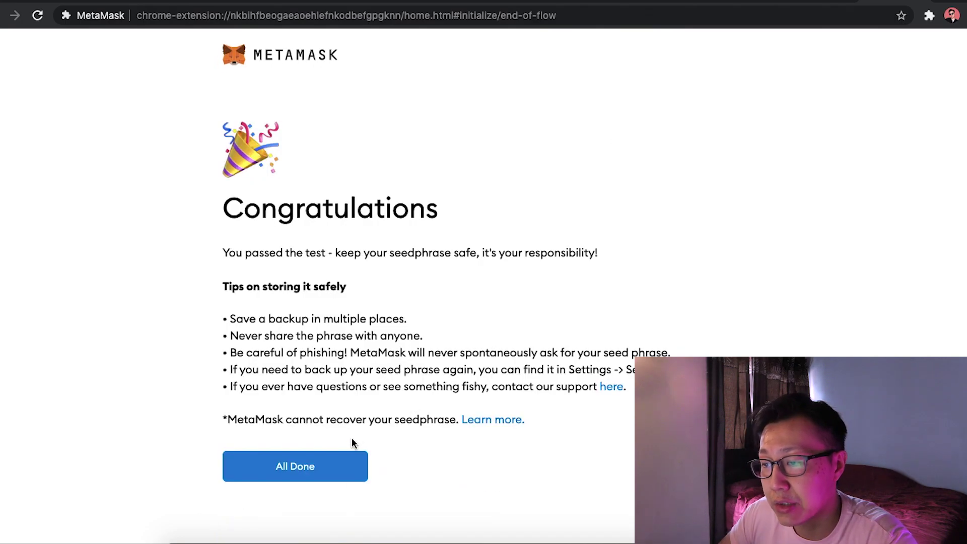
- Finish the wallet setup and open the 'Create your collection' form from My Collections
click(312, 466)
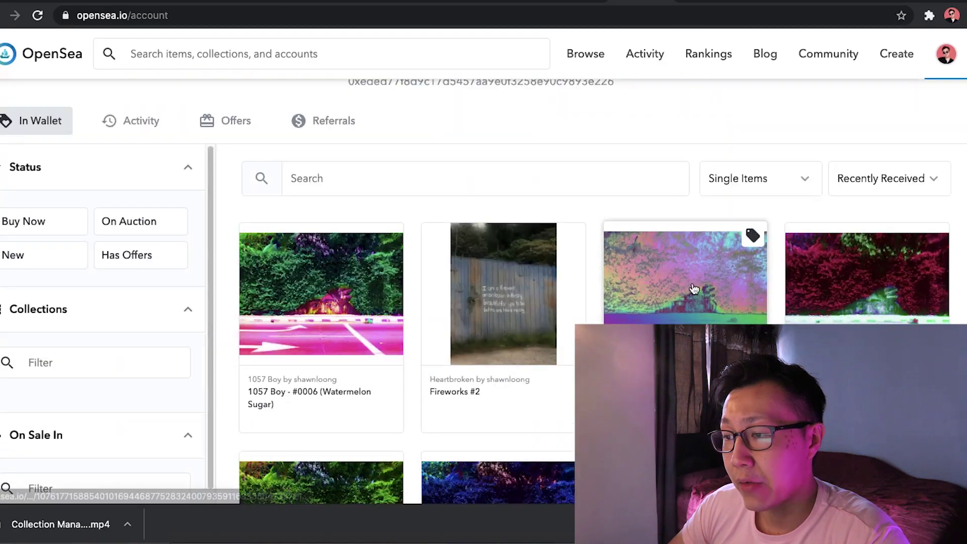
scroll(693, 288, down, 3)
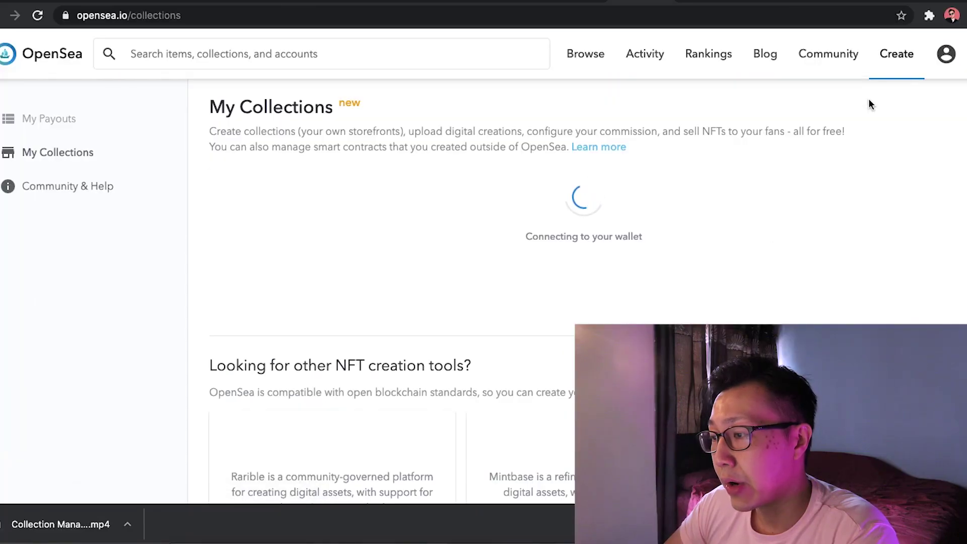
mouse_move(872, 99)
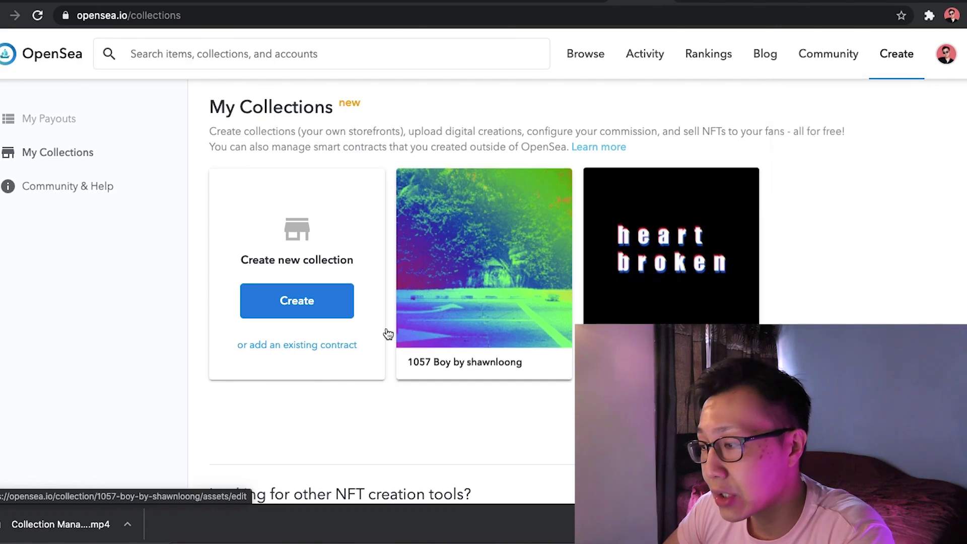
click(299, 304)
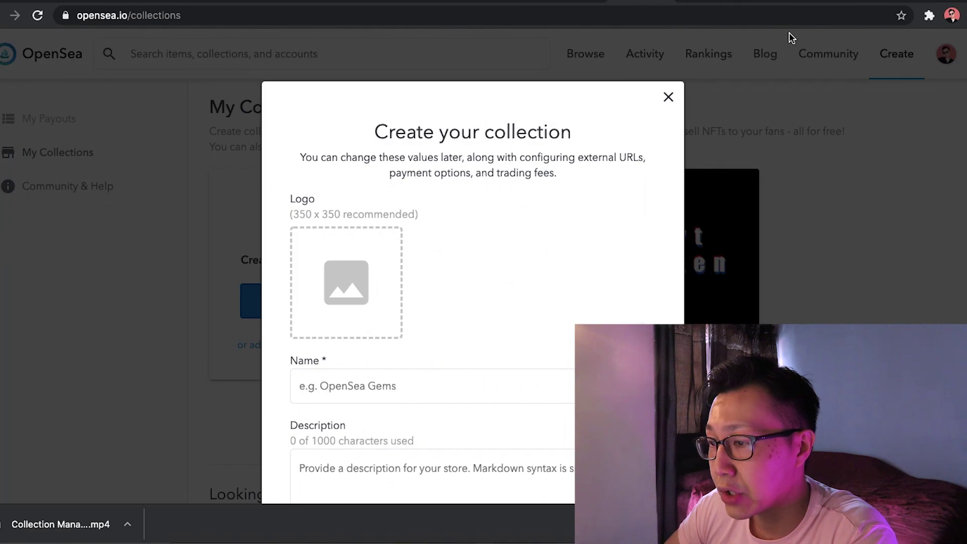
- Reopen the new collection form and set the chosen photo as its logo
click(787, 143)
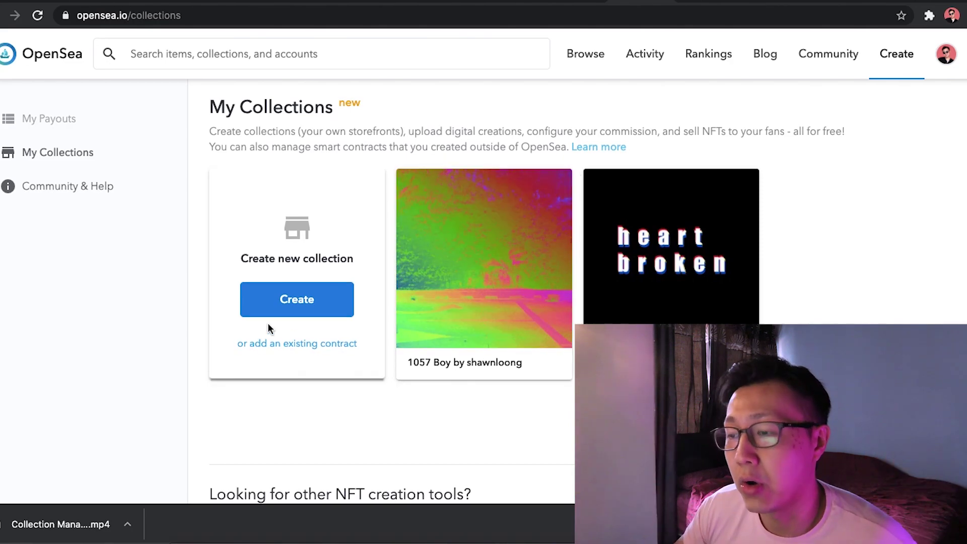
click(328, 304)
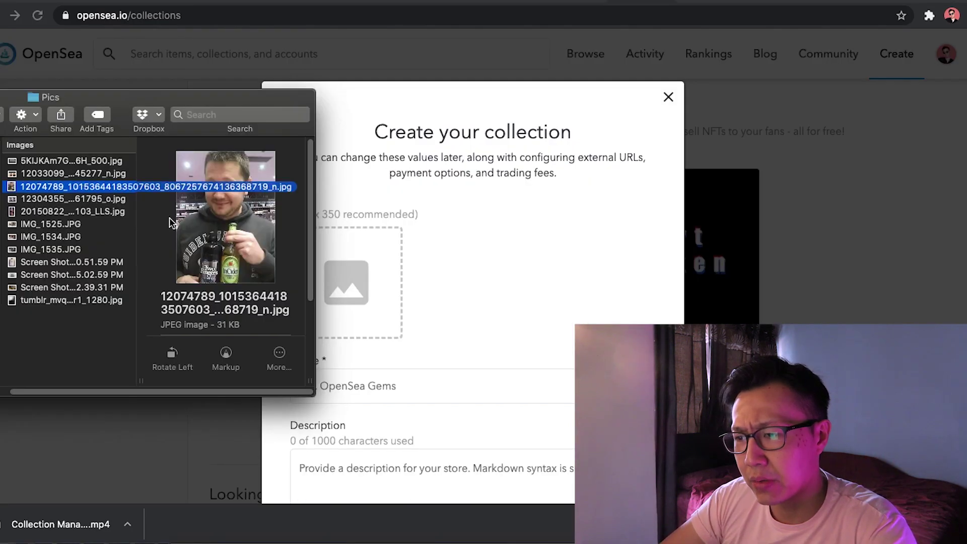
drag(64, 189, 347, 282)
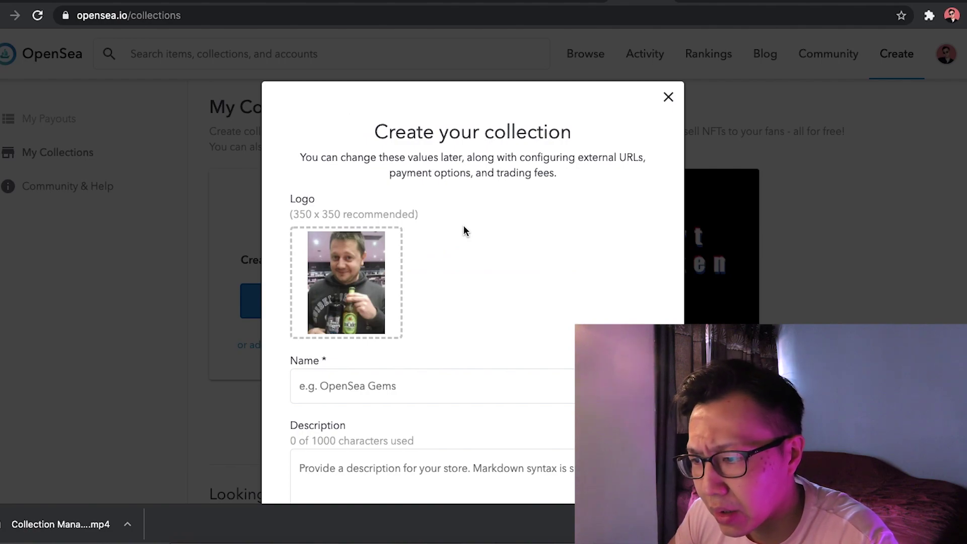
- Create the collection 'Testing' described 'This is a test', then start adding items
click(424, 380)
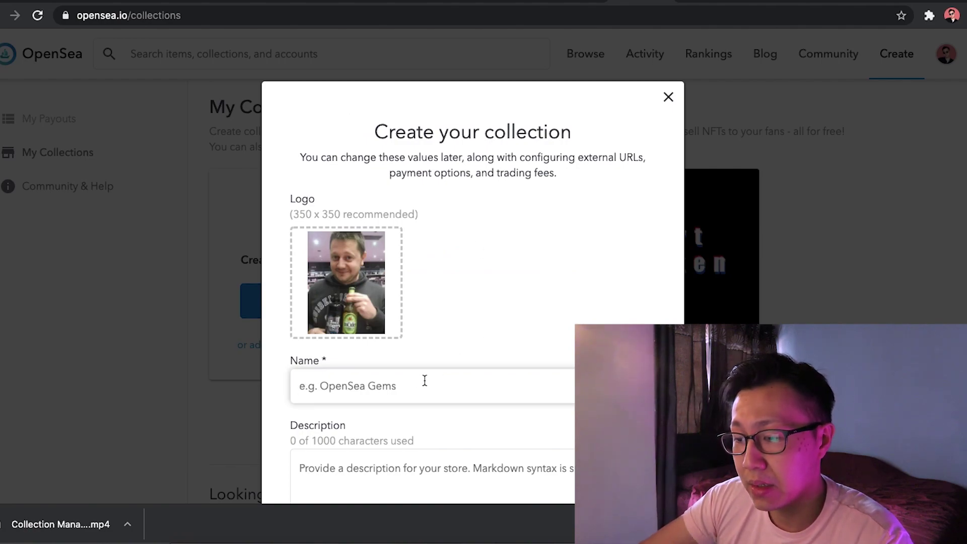
text(Testing)
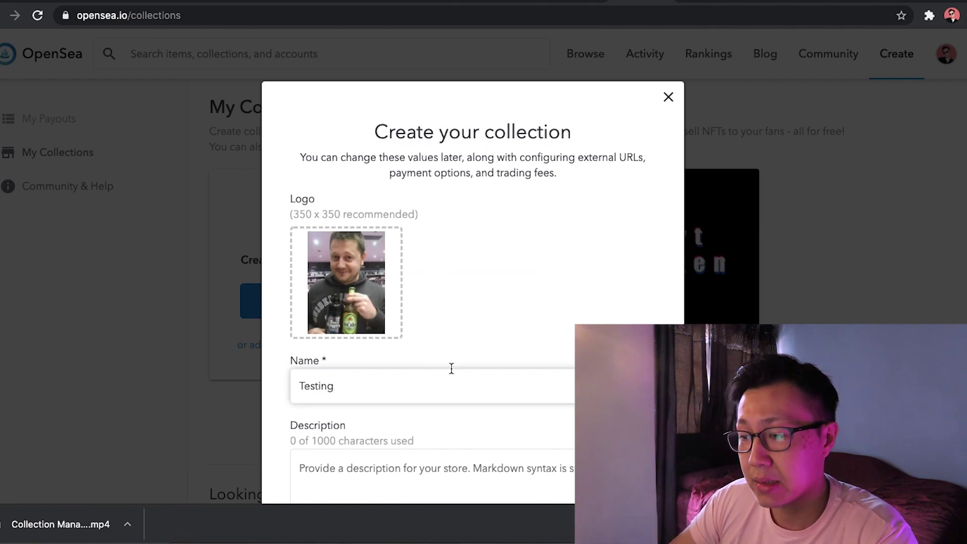
key(Tab)
text(This is a test)
scroll(522, 311, down, 2)
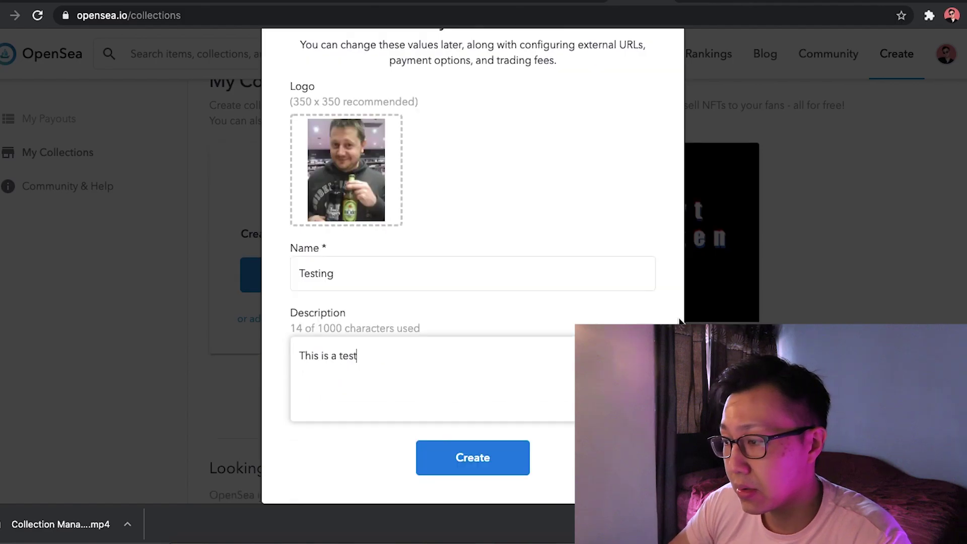
click(487, 457)
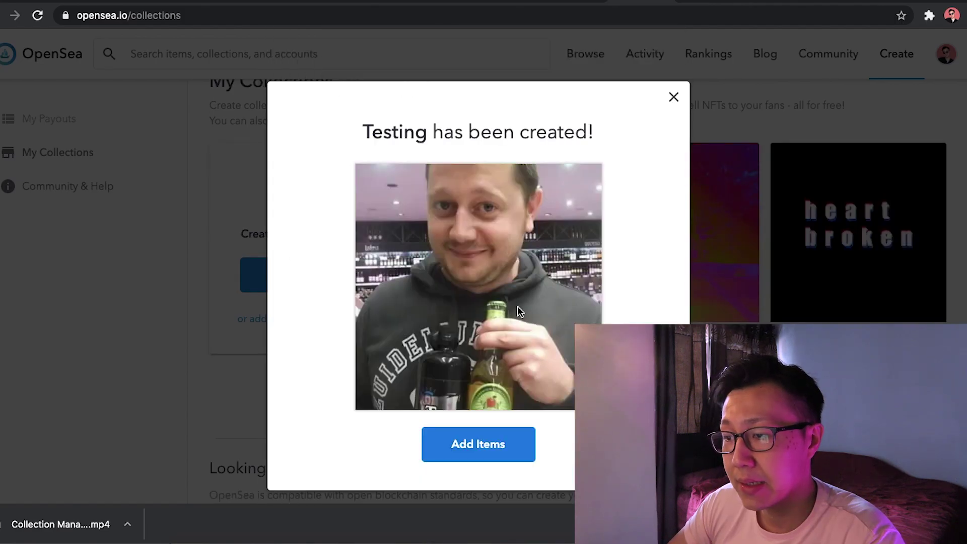
click(498, 447)
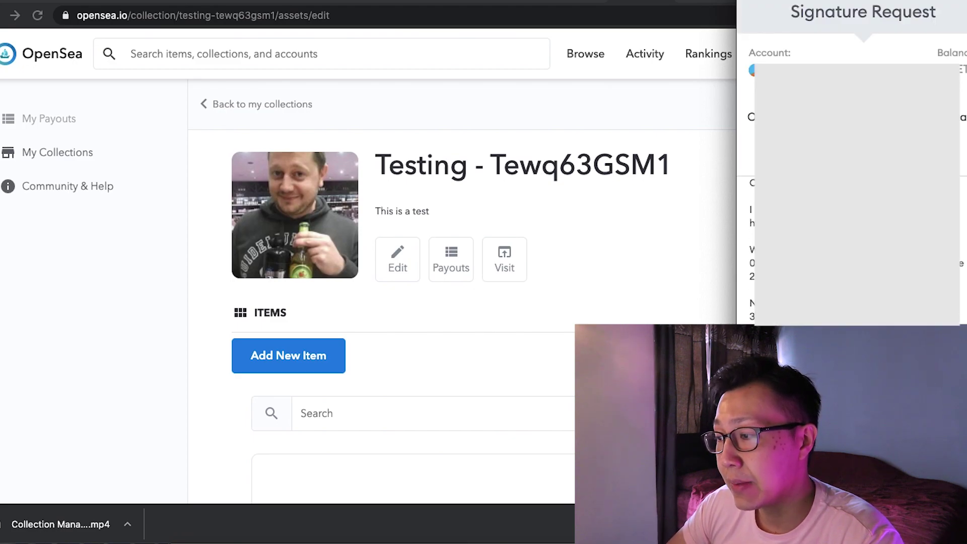
- Approve the MetaMask signature and review the Testing - Tewq63GSM1 edit page fields
click(397, 259)
scroll(334, 307, down, 4)
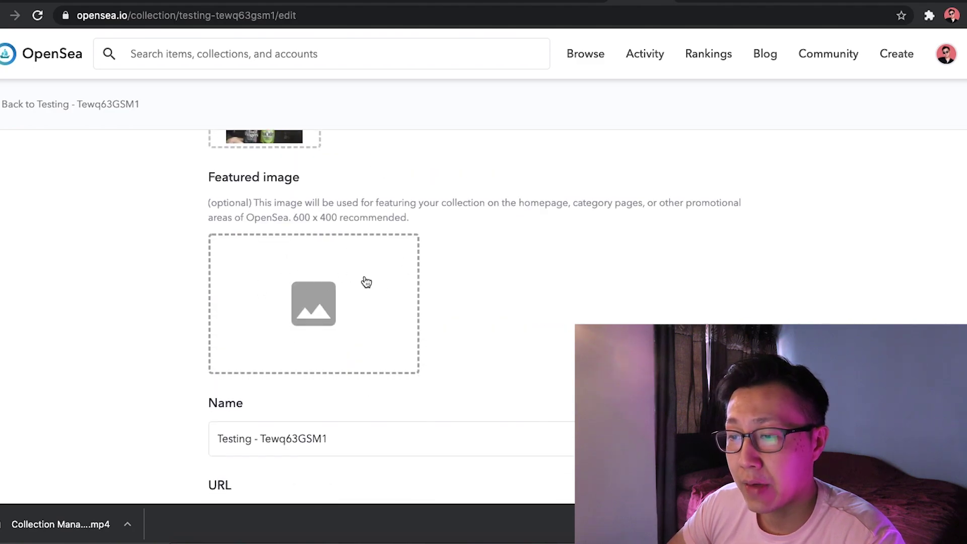
scroll(366, 282, down, 5)
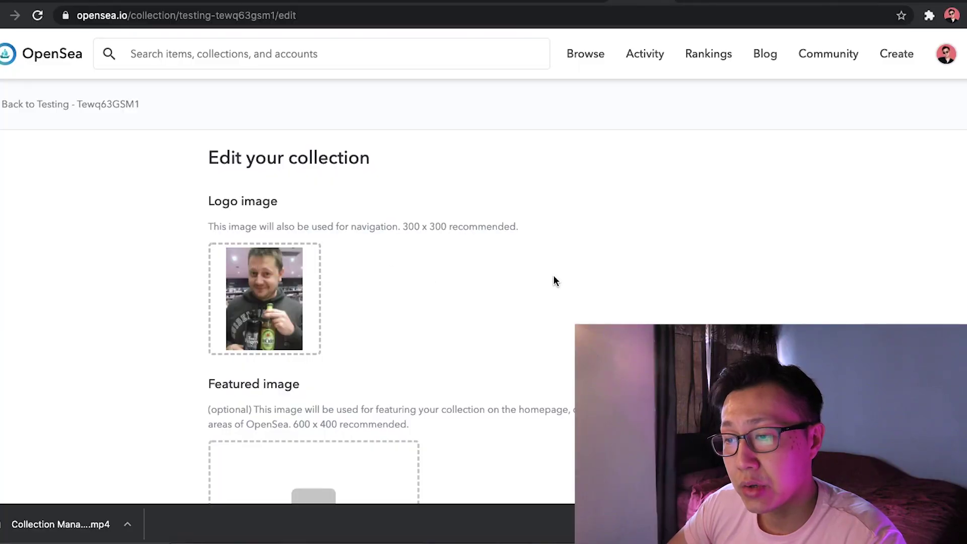
scroll(554, 281, down, 5)
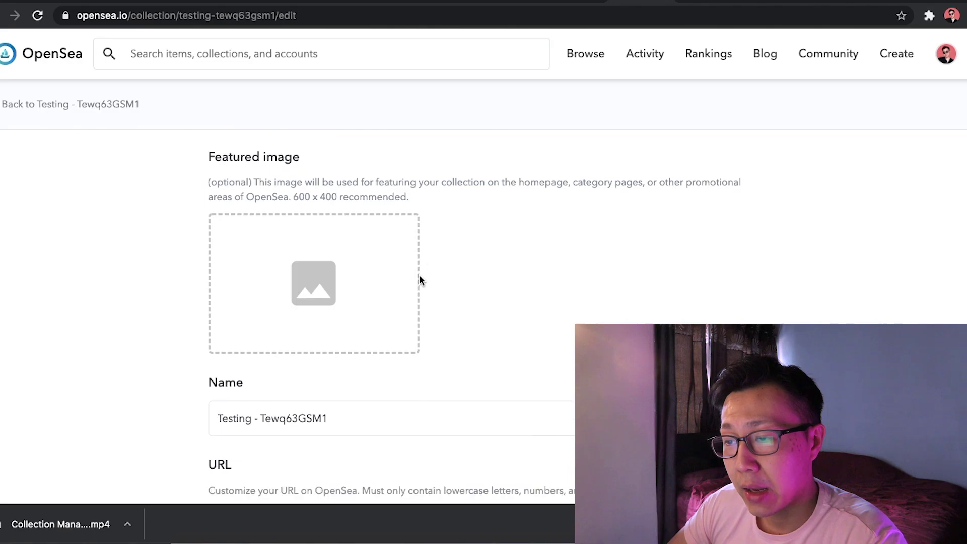
- Tag the Testing collection with the Art and Collectibles categories
scroll(419, 278, down, 4)
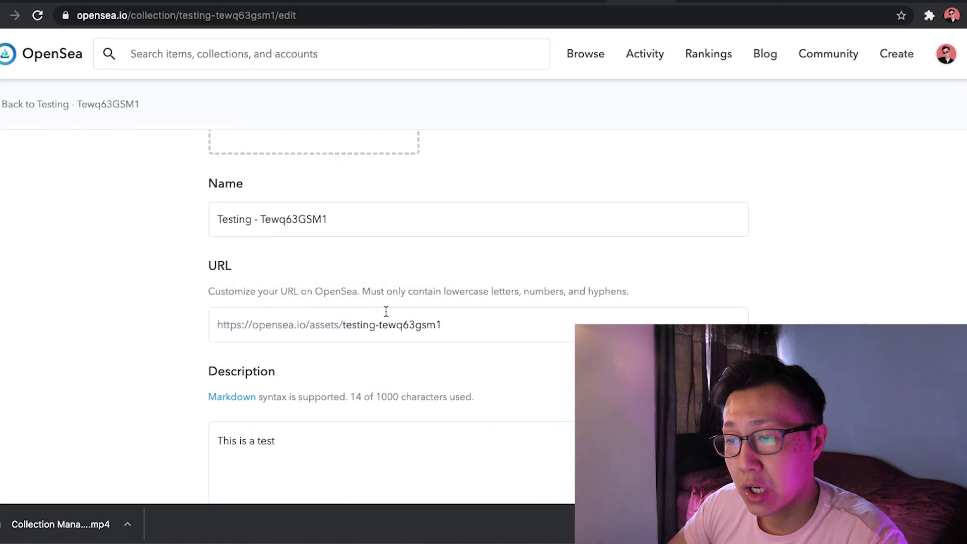
scroll(426, 305, down, 6)
scroll(350, 251, up, 1)
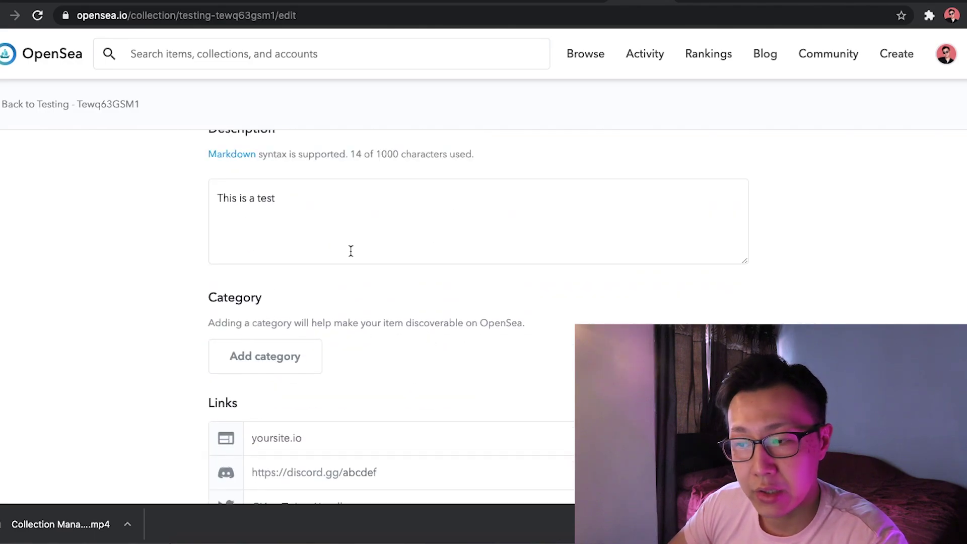
scroll(344, 267, down, 1)
click(306, 308)
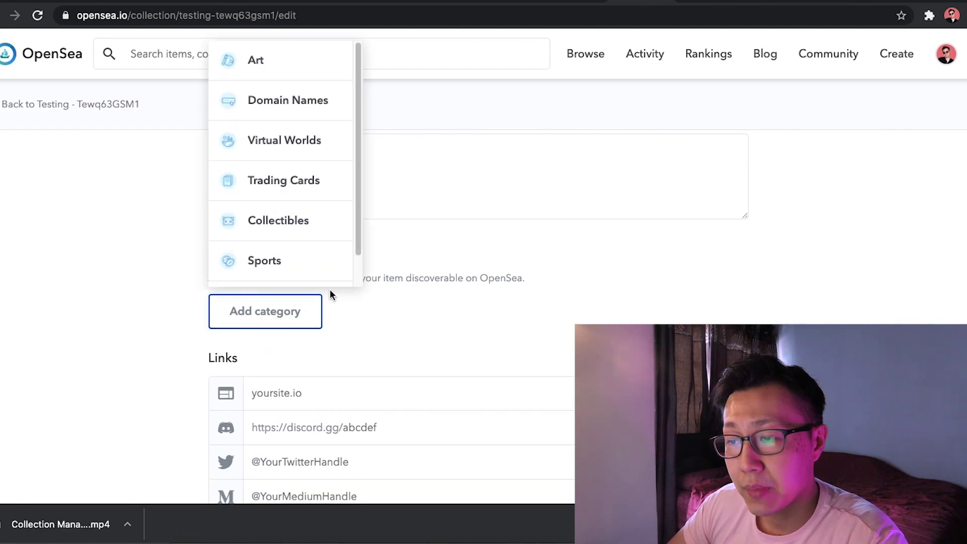
click(279, 75)
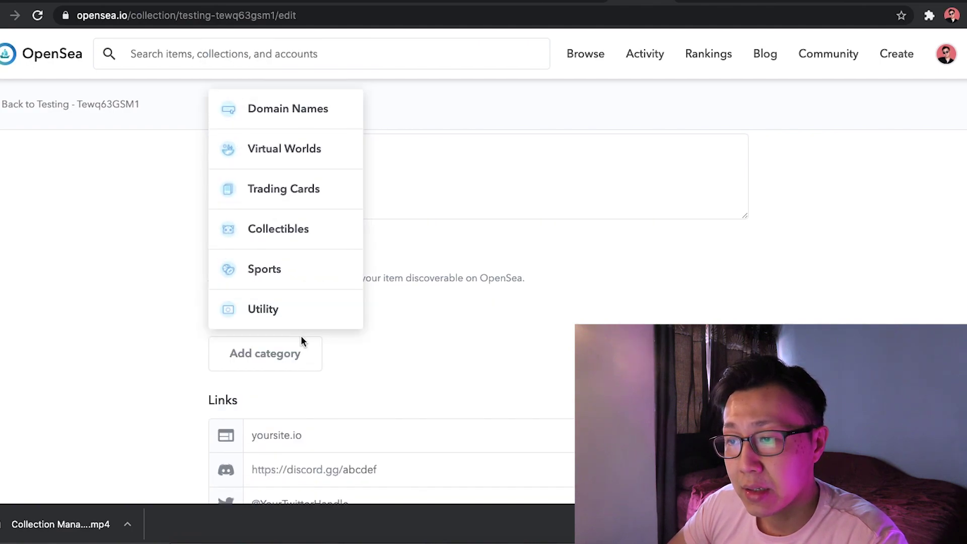
click(304, 242)
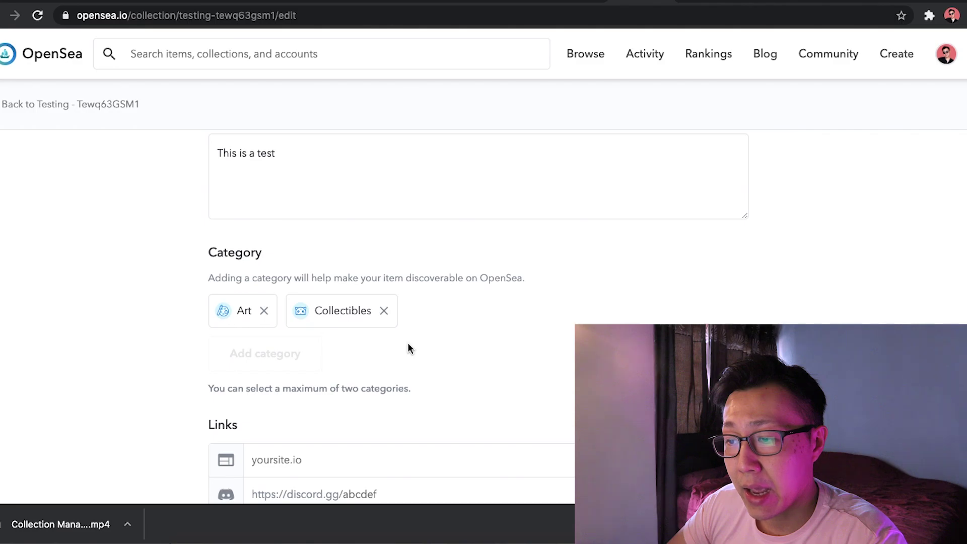
- Set the commission percentage fee to 10 and select the payout wallet address field
scroll(527, 348, down, 5)
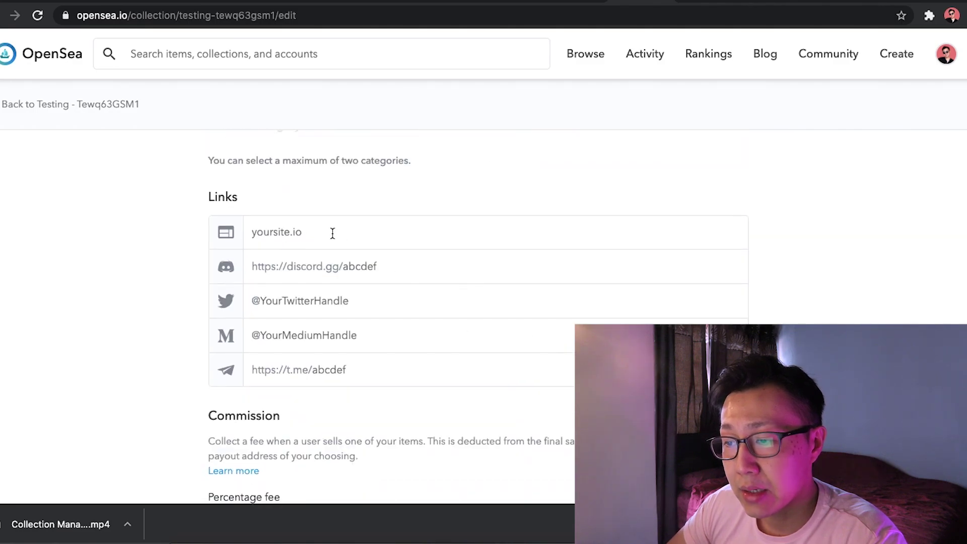
scroll(429, 267, down, 1)
scroll(319, 277, down, 3)
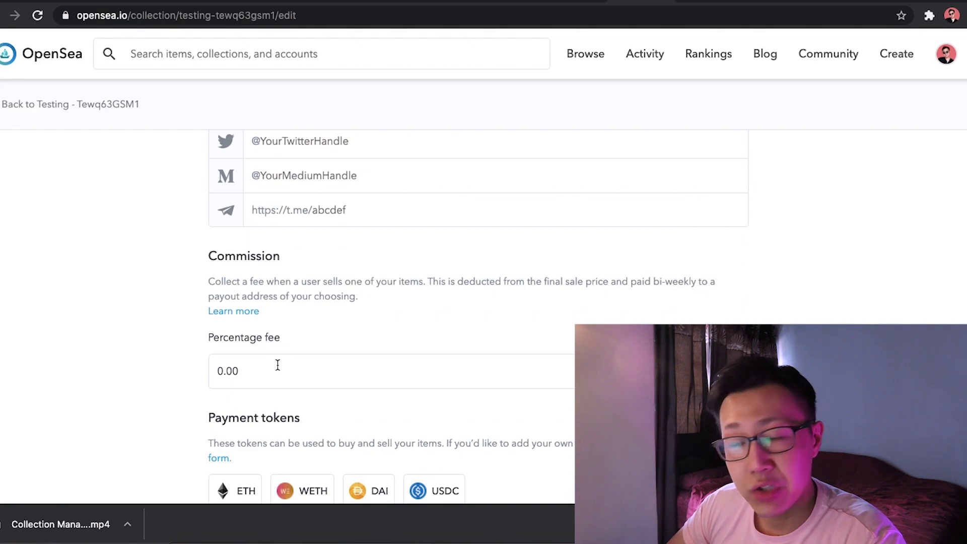
click(259, 363)
double_click(226, 361)
text(10)
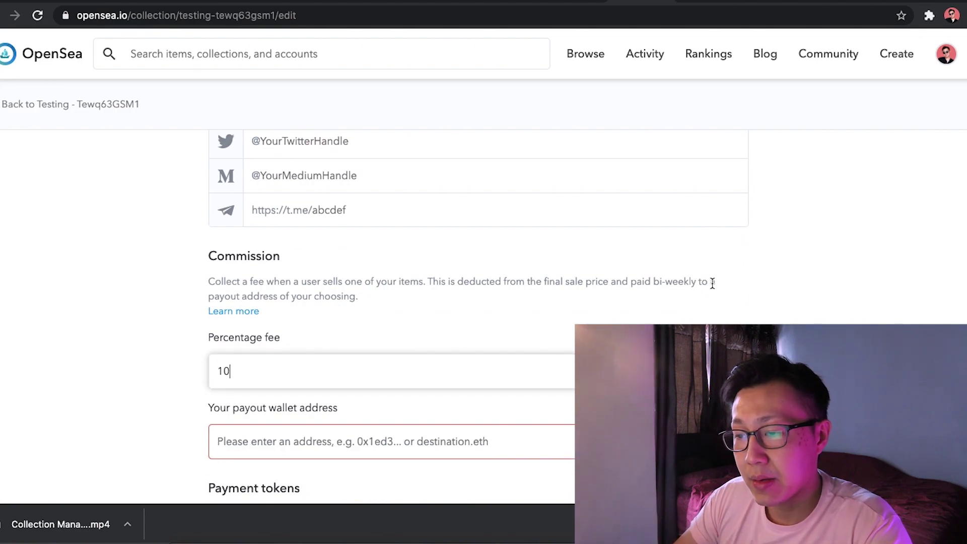
click(815, 291)
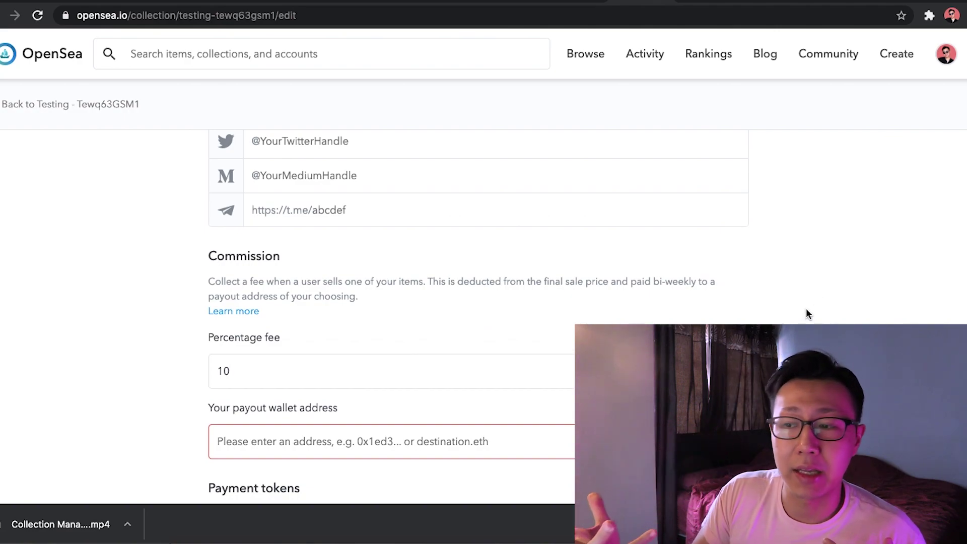
click(706, 370)
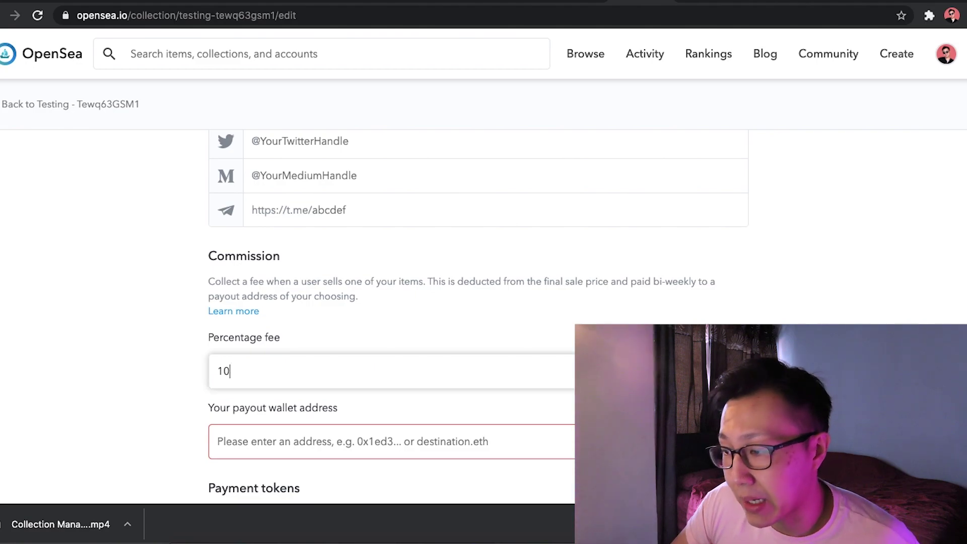
scroll(346, 298, down, 3)
click(362, 295)
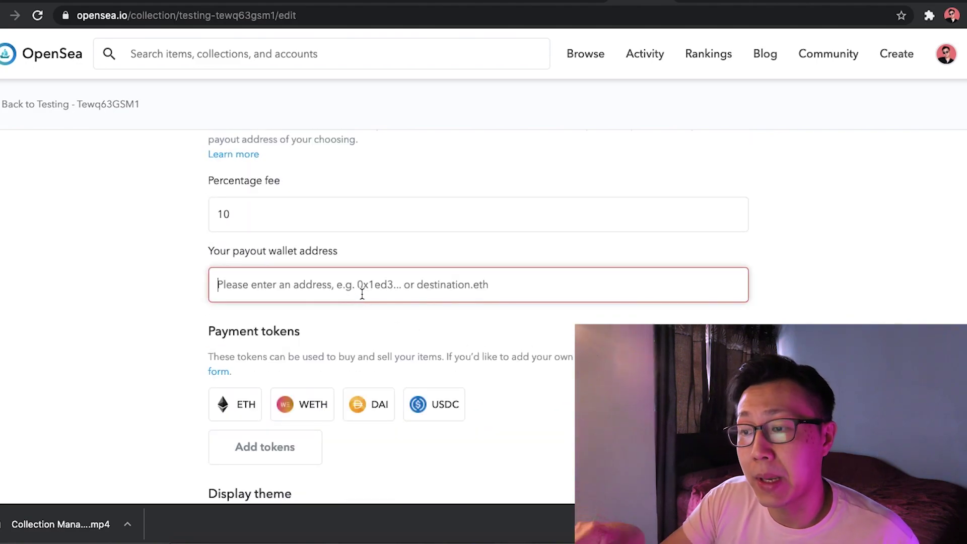
click(931, 16)
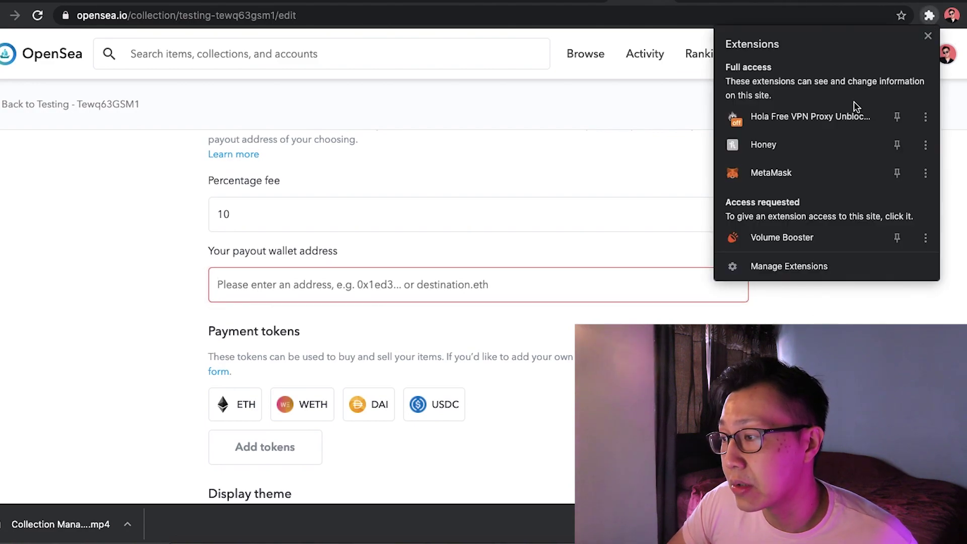
- Pin MetaMask, copy Account 1's address, and paste it as the payout wallet address
click(822, 170)
click(908, 16)
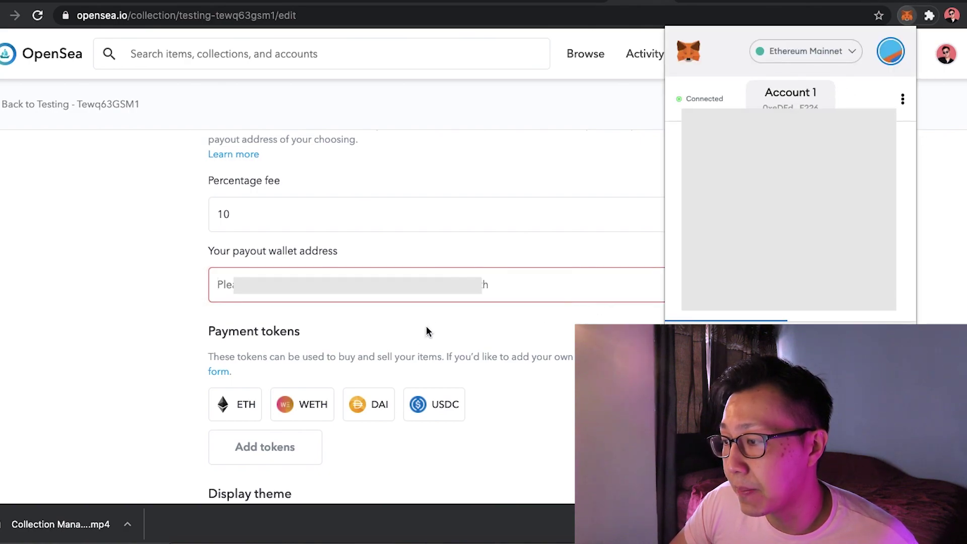
click(447, 296)
key(super+v)
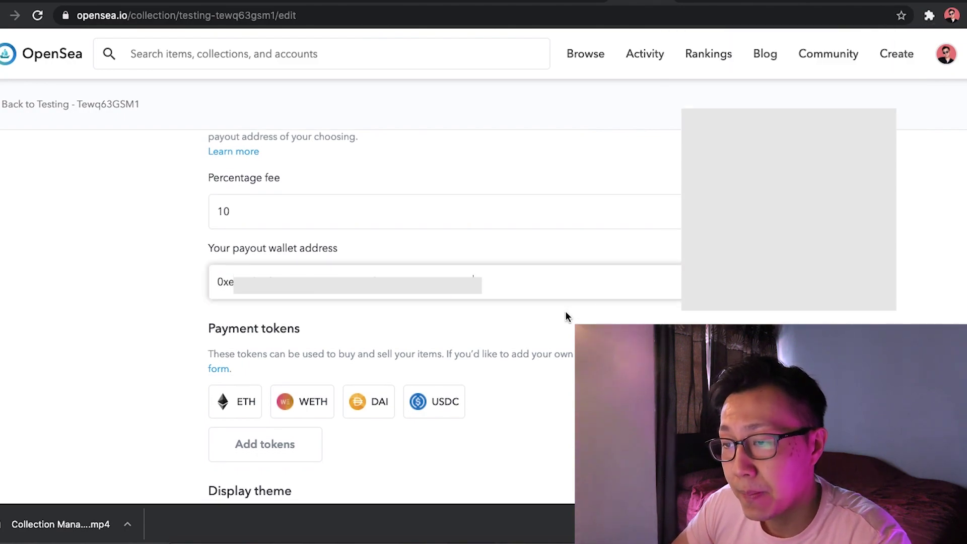
scroll(565, 315, down, 6)
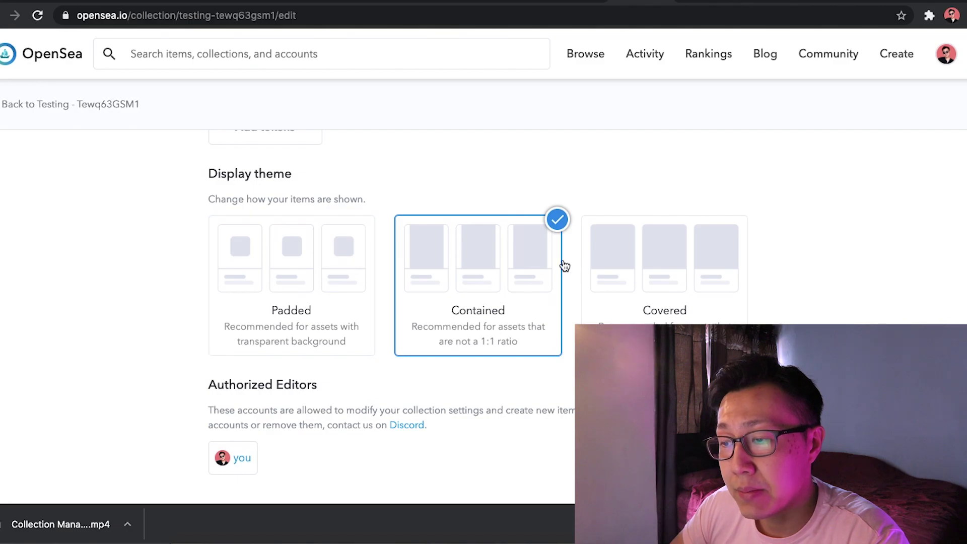
- Scroll past Display theme and submit the collection changes
scroll(688, 271, down, 3)
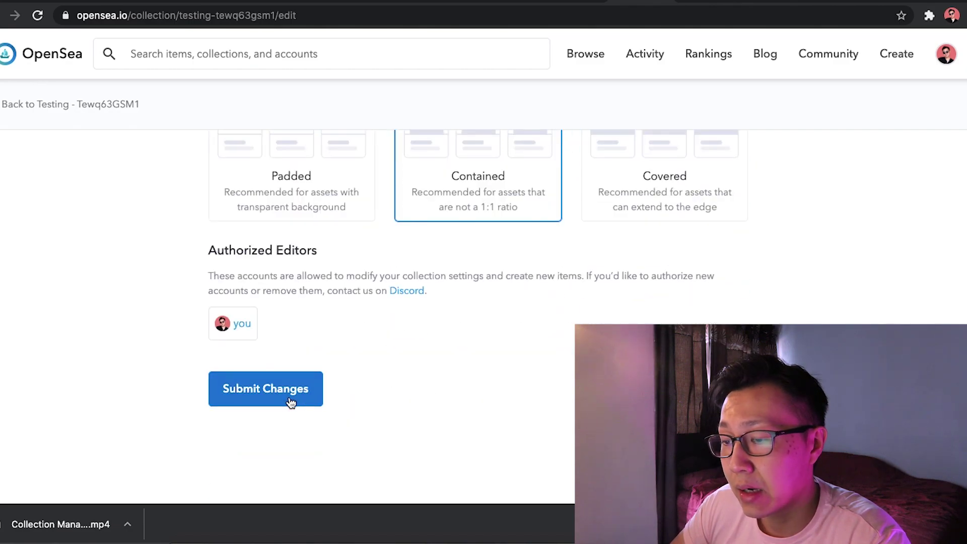
click(278, 396)
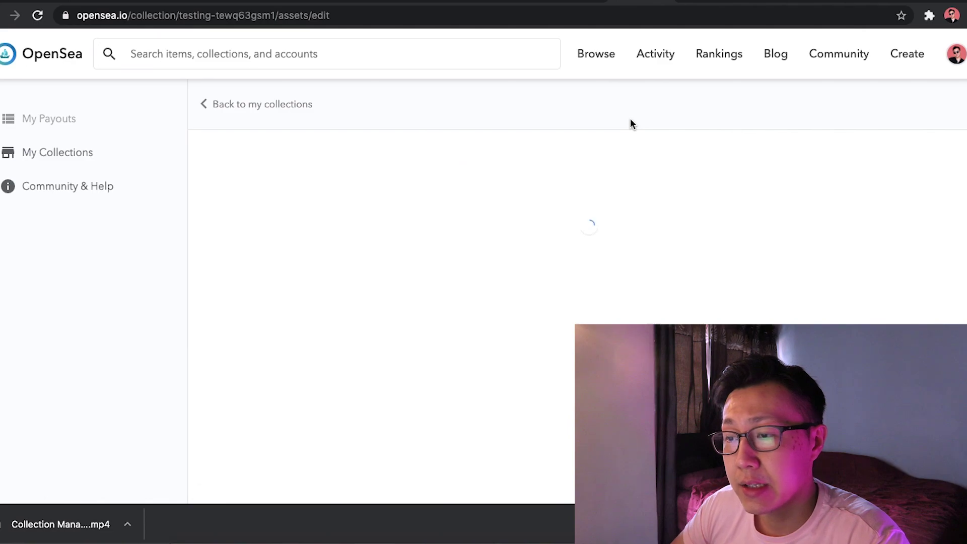
- Start a new item and drop the graffiti wall image from the Pics folder
scroll(554, 227, down, 8)
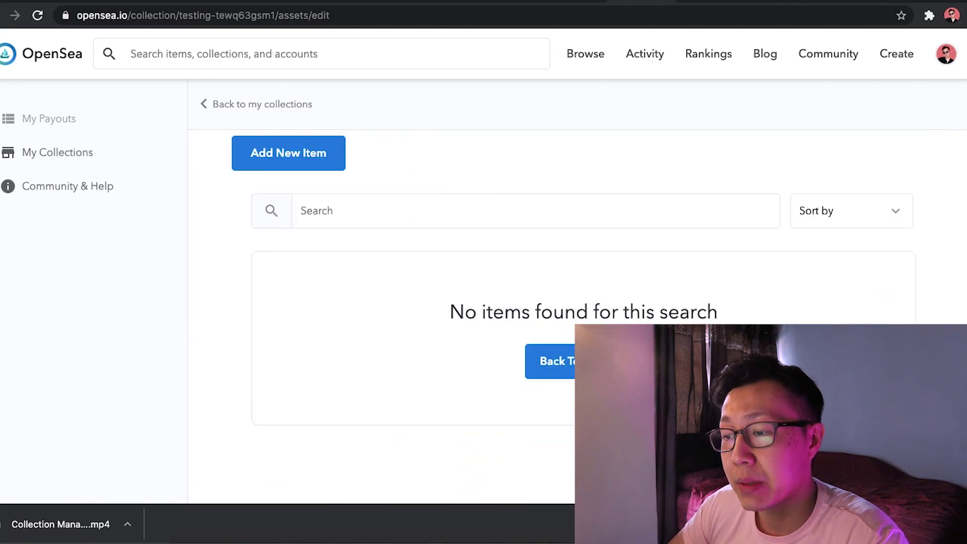
scroll(488, 335, up, 2)
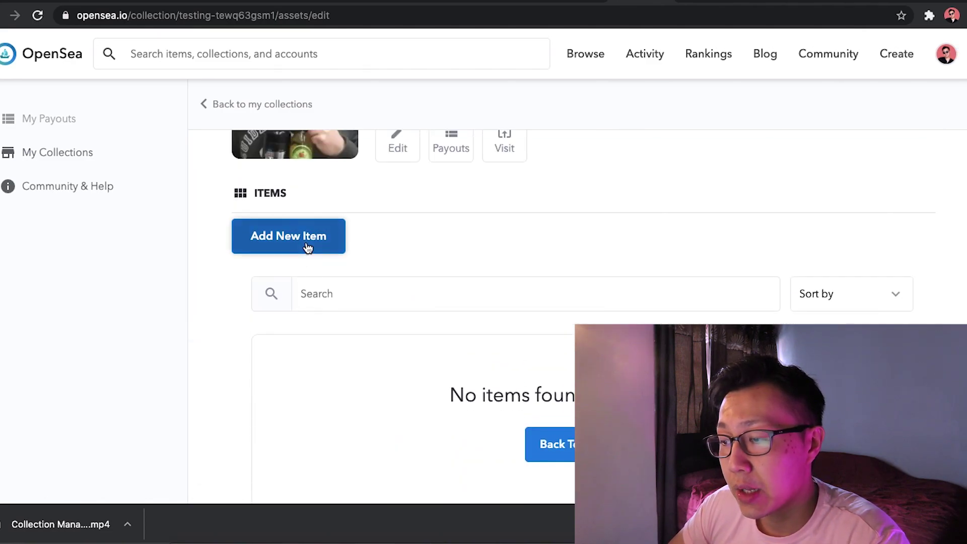
click(308, 243)
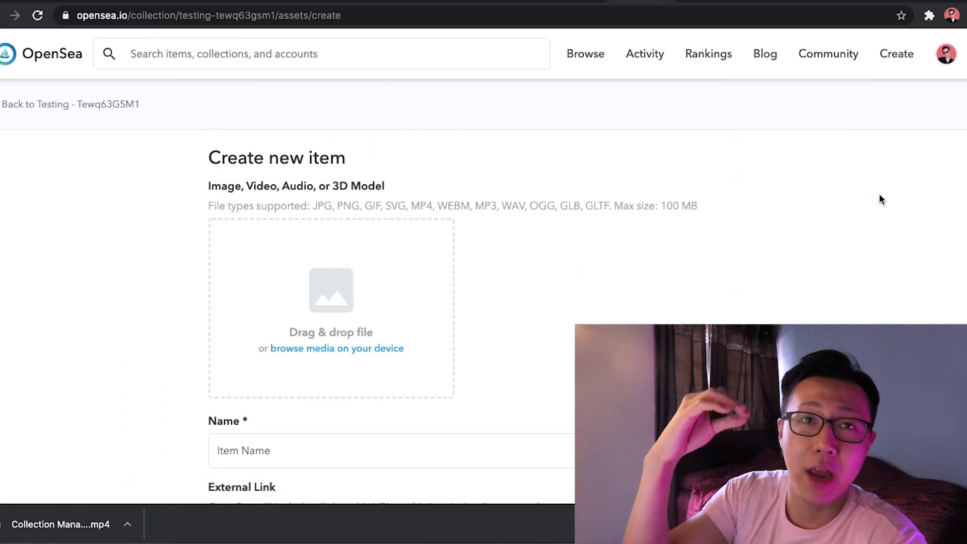
key(ctrl+Up)
click(317, 222)
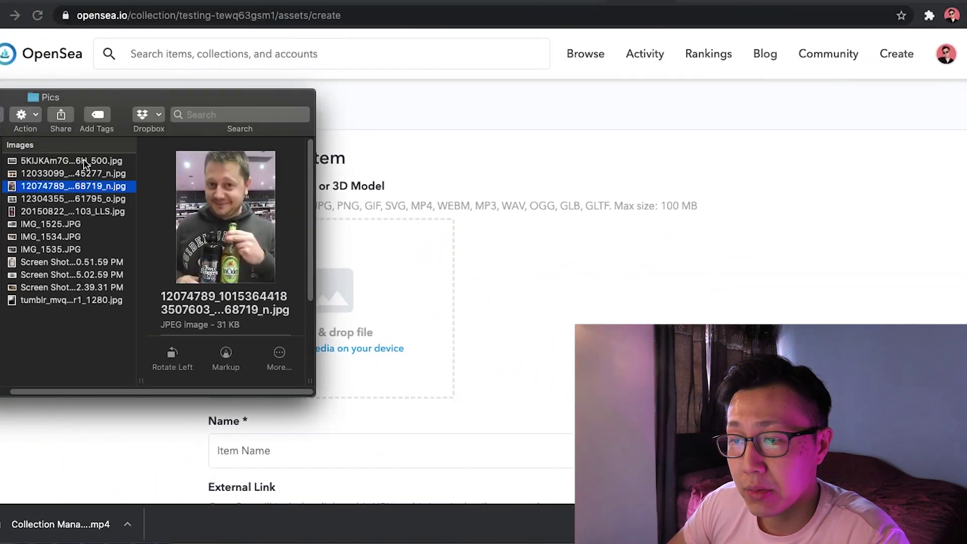
click(84, 162)
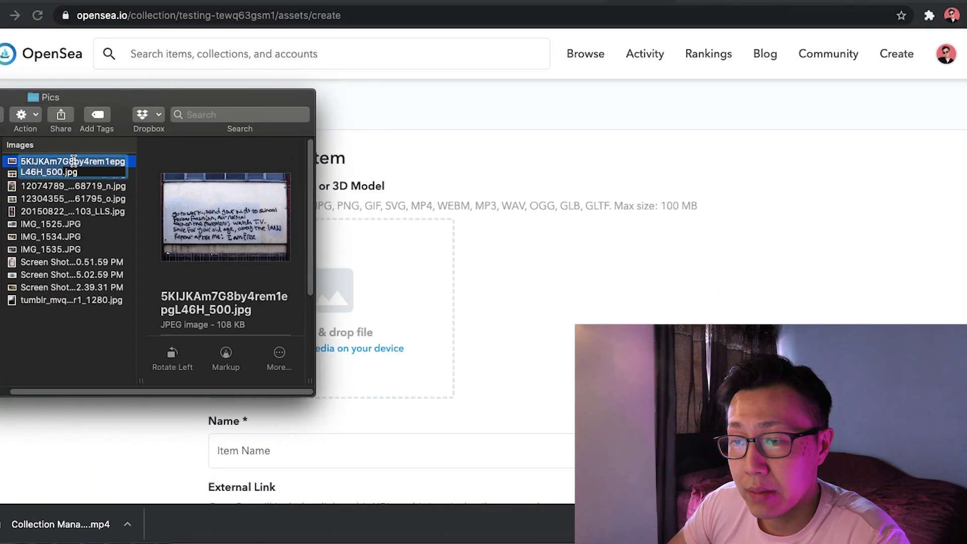
drag(16, 162, 404, 313)
- Name the item 'Super Test', add a short description, and create it
scroll(657, 281, down, 2)
scroll(657, 281, down, 2)
click(365, 251)
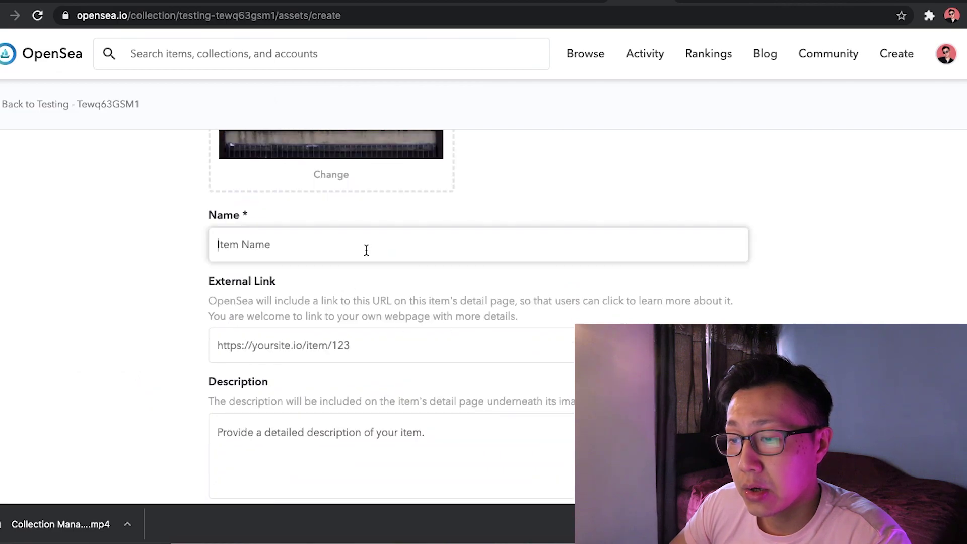
scroll(450, 274, up, 3)
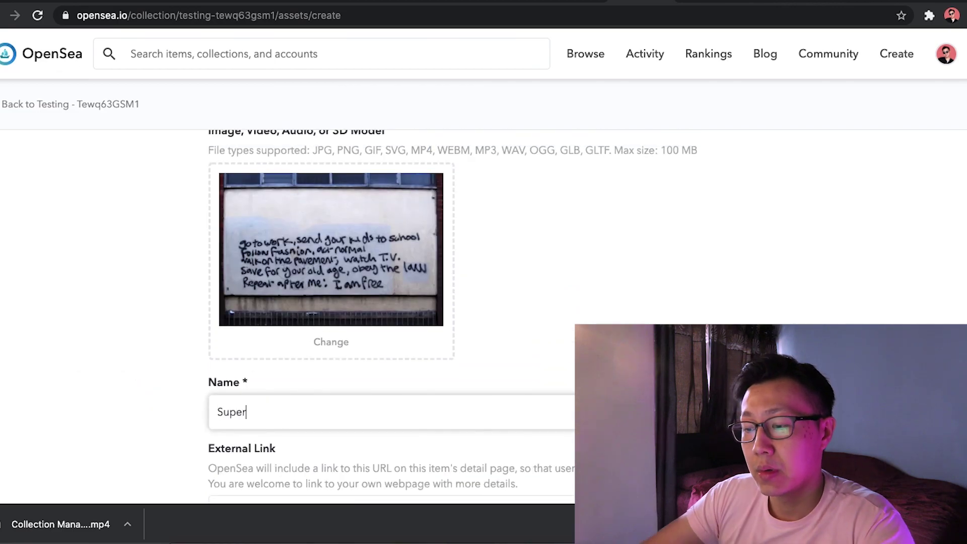
scroll(458, 264, down, 5)
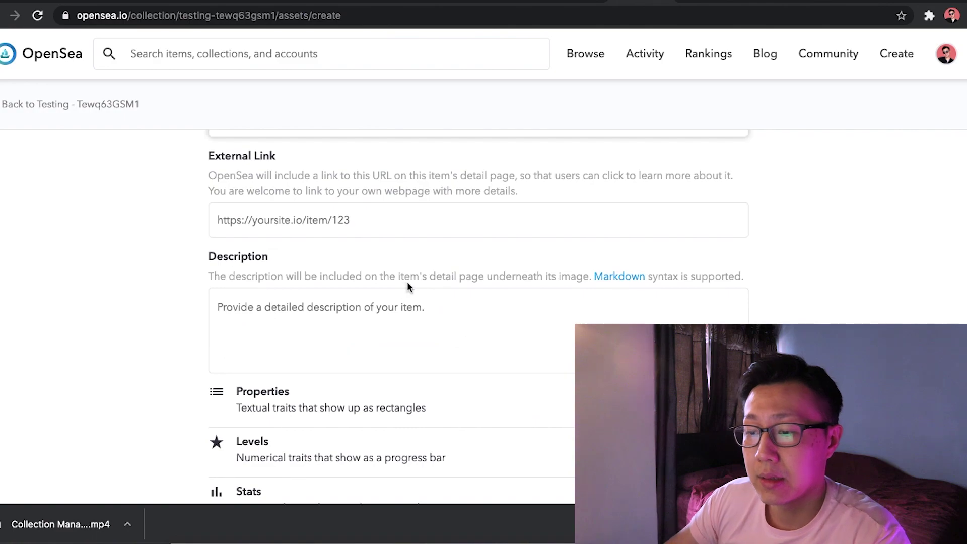
click(473, 231)
click(464, 305)
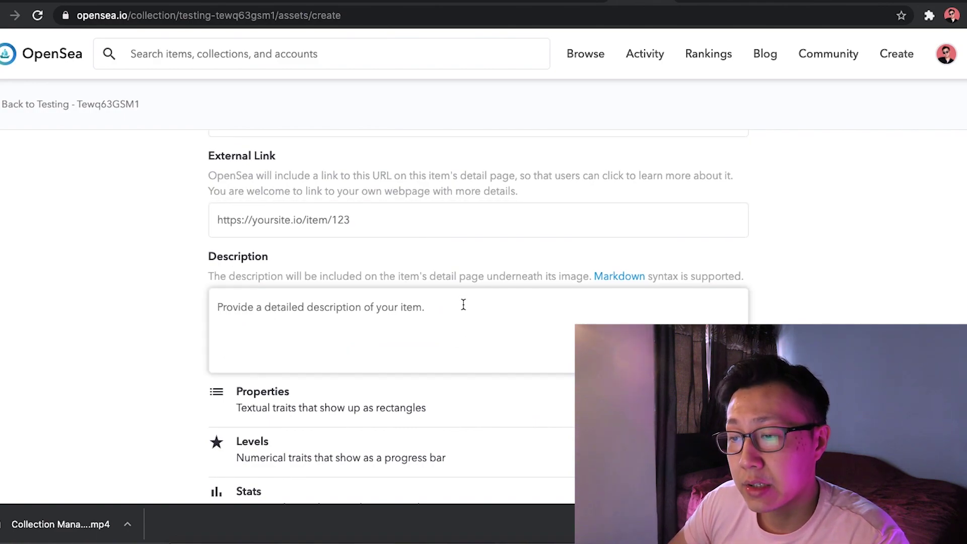
text(Suer)
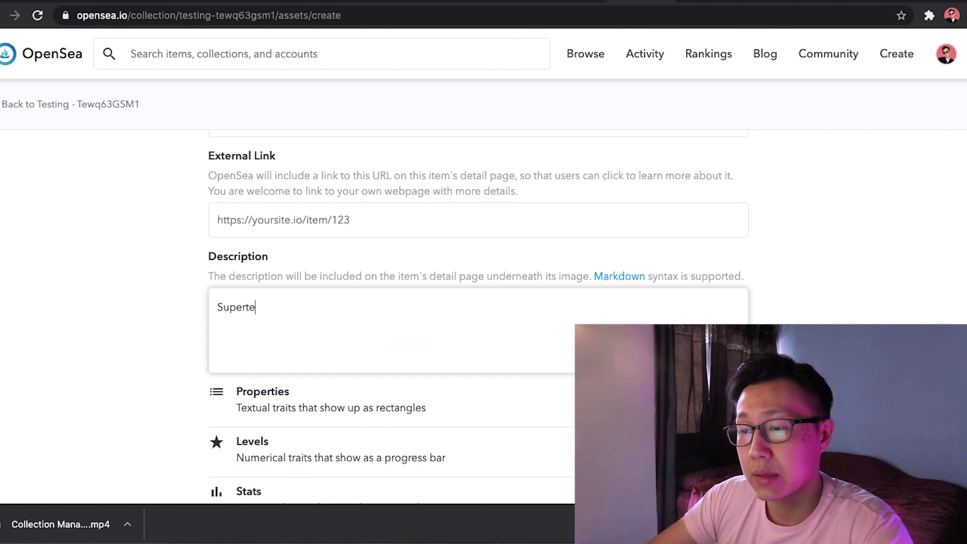
scroll(483, 302, down, 7)
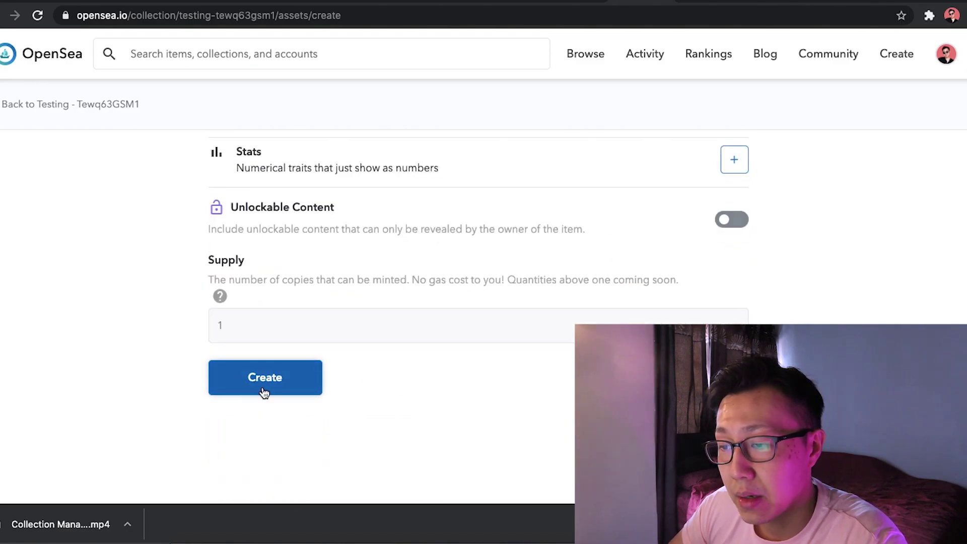
click(267, 385)
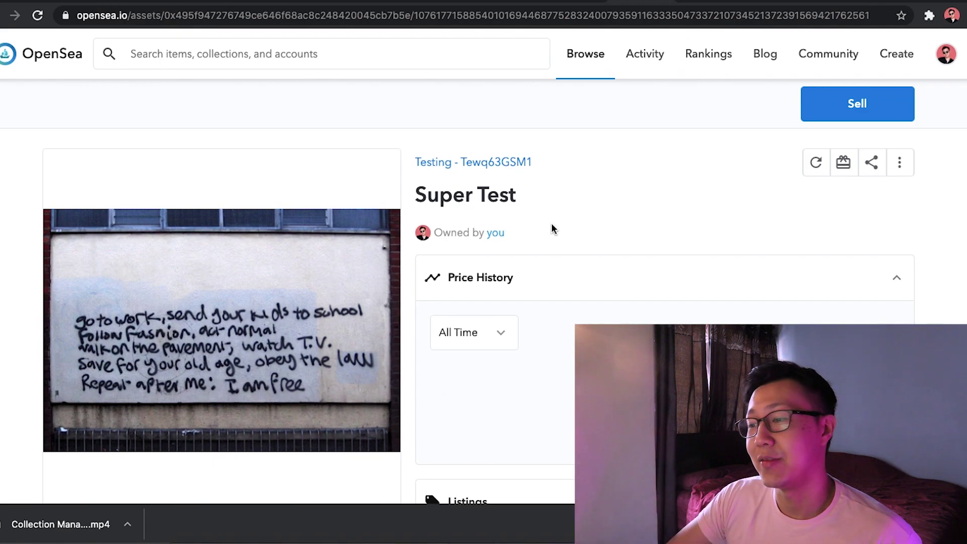
- Open the Sell form from the Super Test asset page
scroll(591, 201, down, 12)
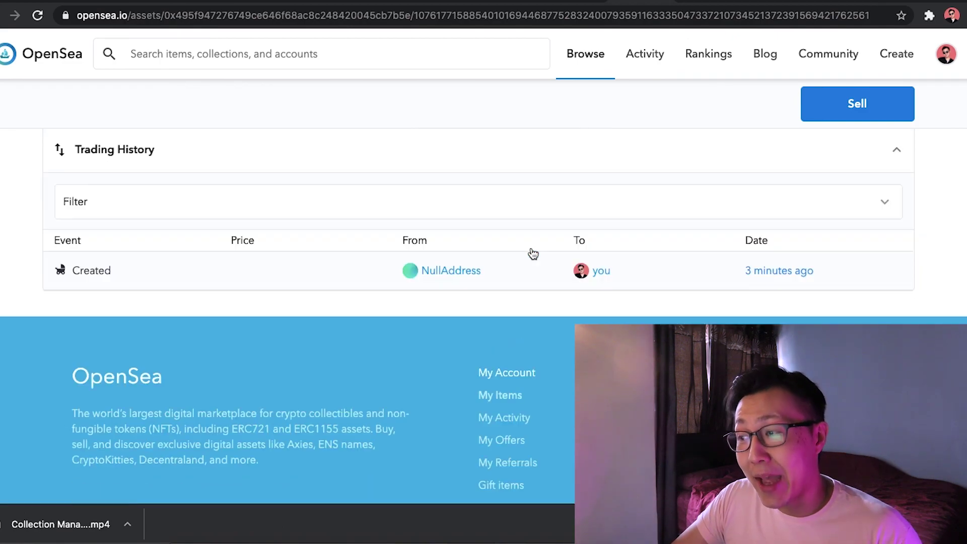
scroll(531, 252, up, 6)
scroll(528, 245, up, 5)
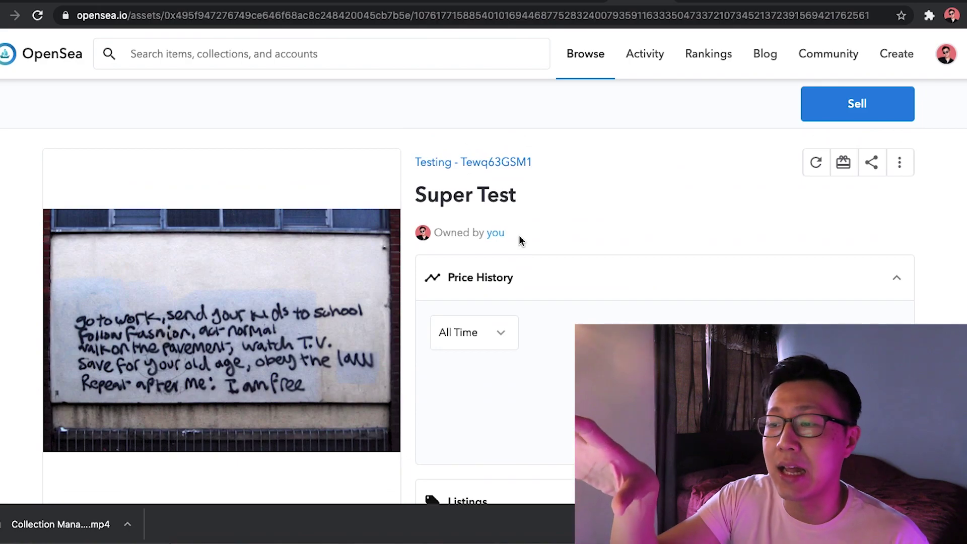
click(878, 115)
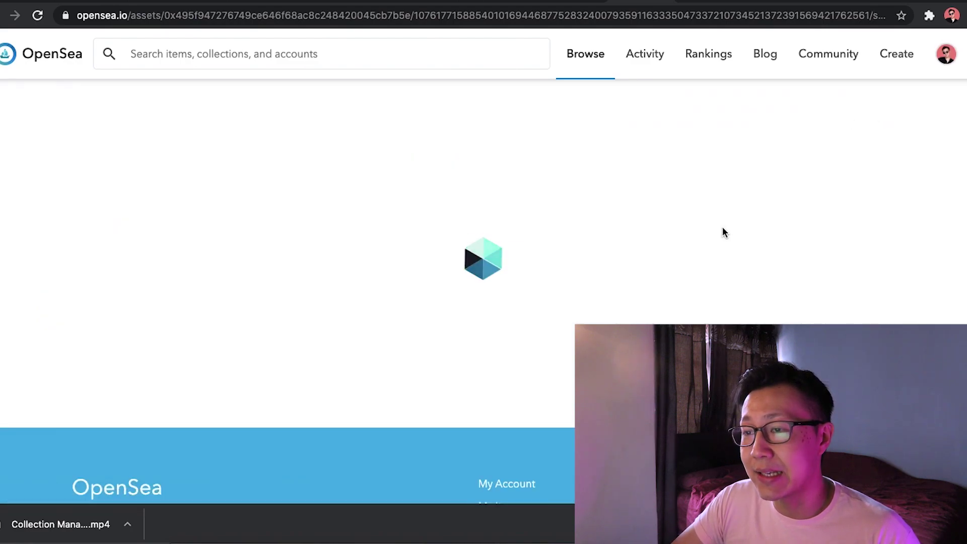
- Choose Highest Bid as the Super Test sell method and focus the Minimum Bid Amount field
click(323, 206)
click(137, 198)
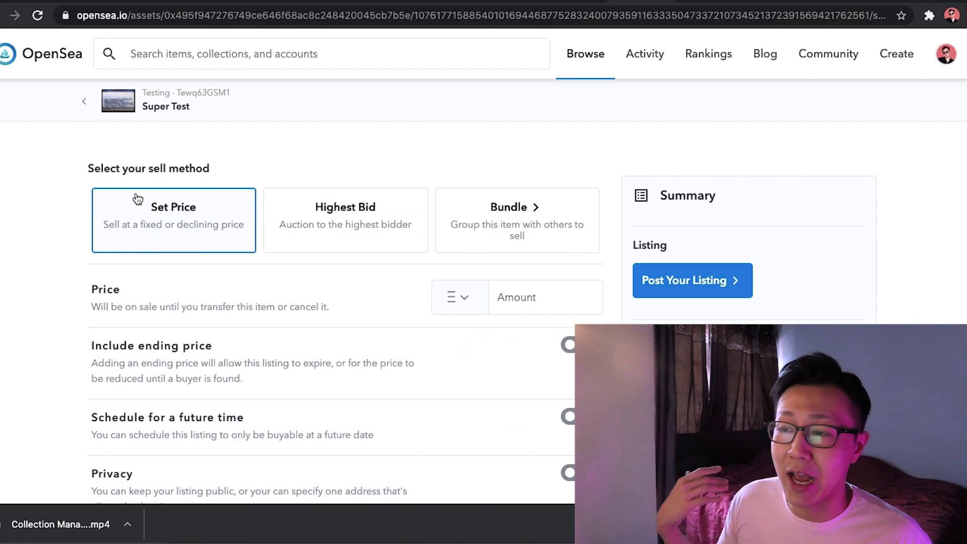
click(371, 224)
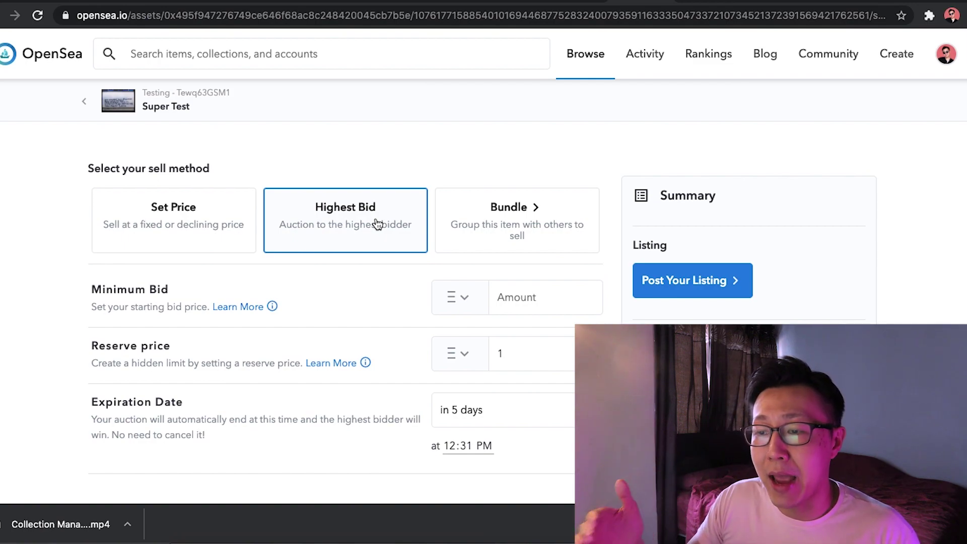
click(513, 299)
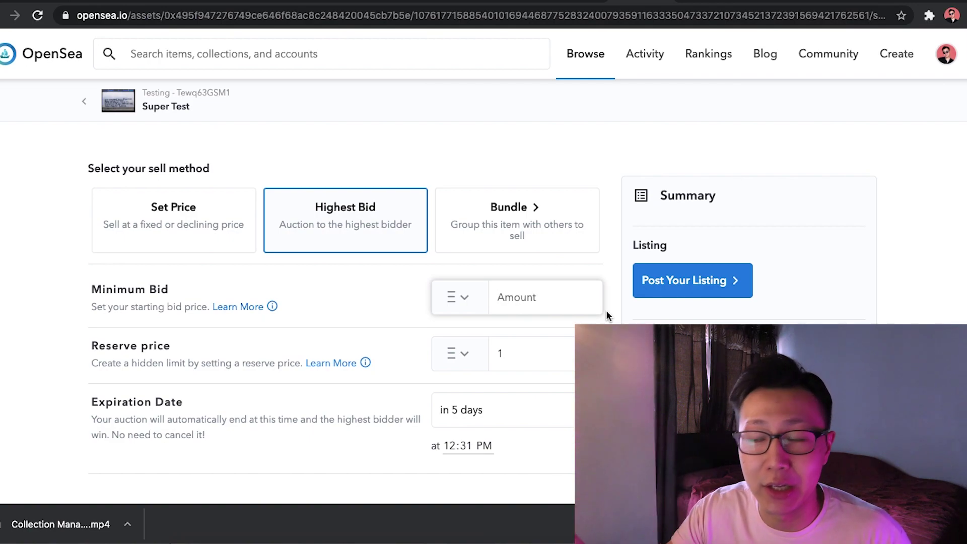
- Enter 0.01 as the auction's minimum bid
text(0)
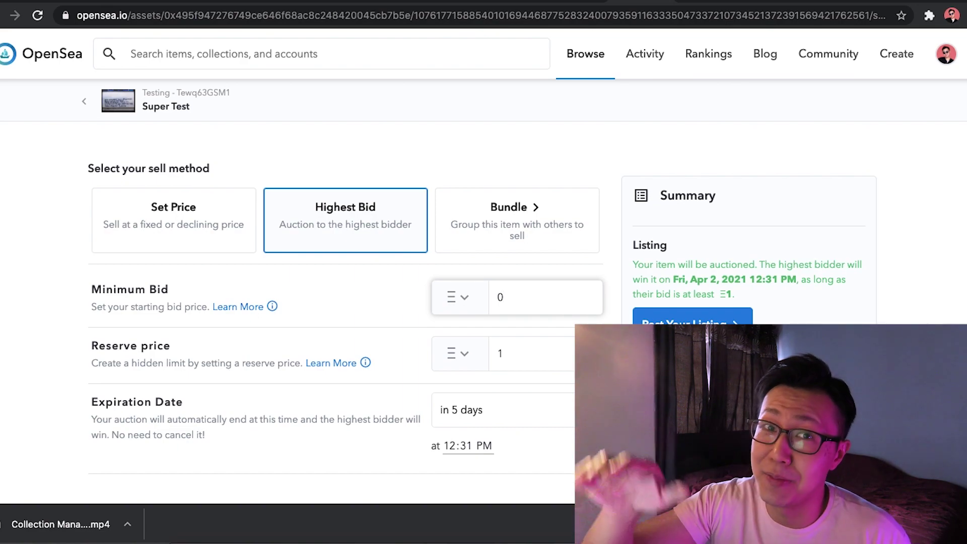
text(.01)
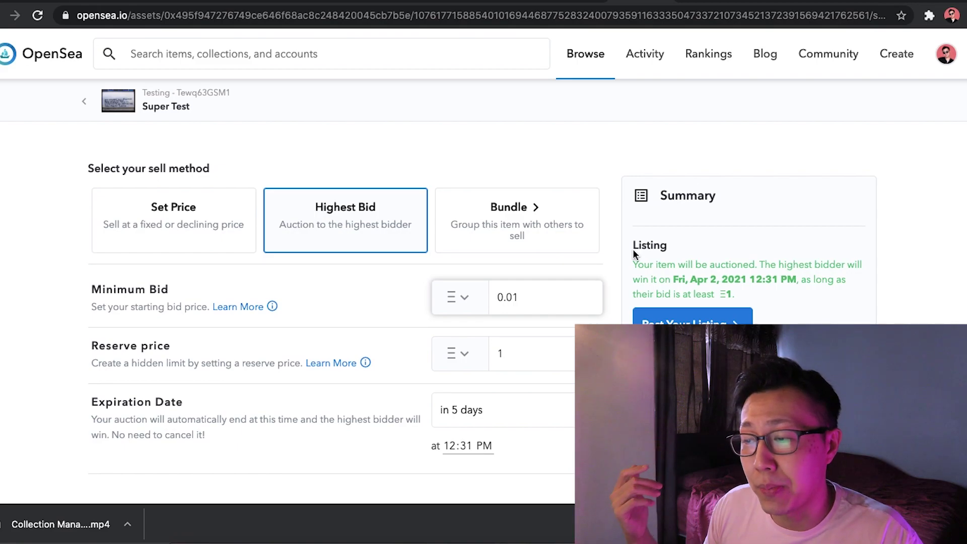
scroll(305, 369, down, 1)
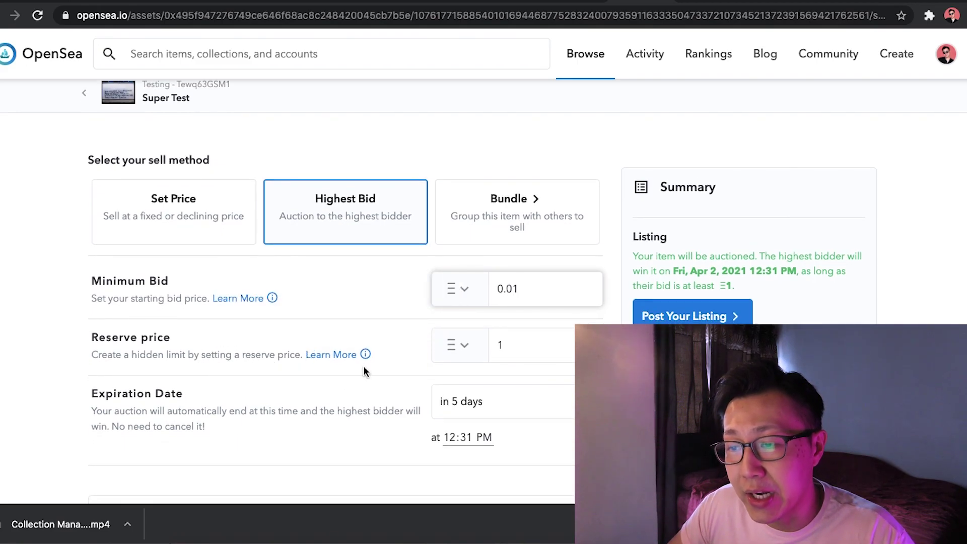
scroll(331, 362, down, 2)
- Change the reserve price to 1 and keep the expiration at 'in 5 days'
double_click(499, 325)
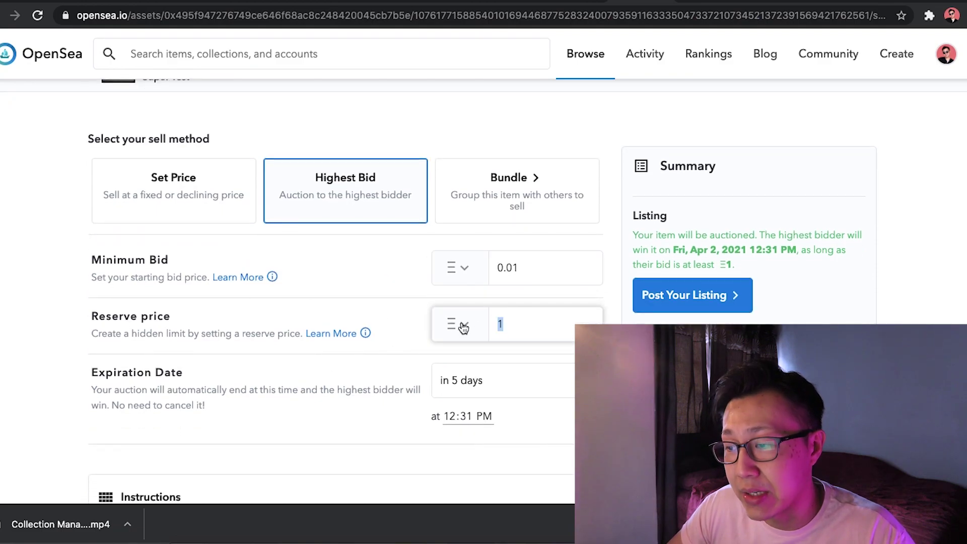
key(BackSpace)
text(1)
scroll(266, 397, down, 1)
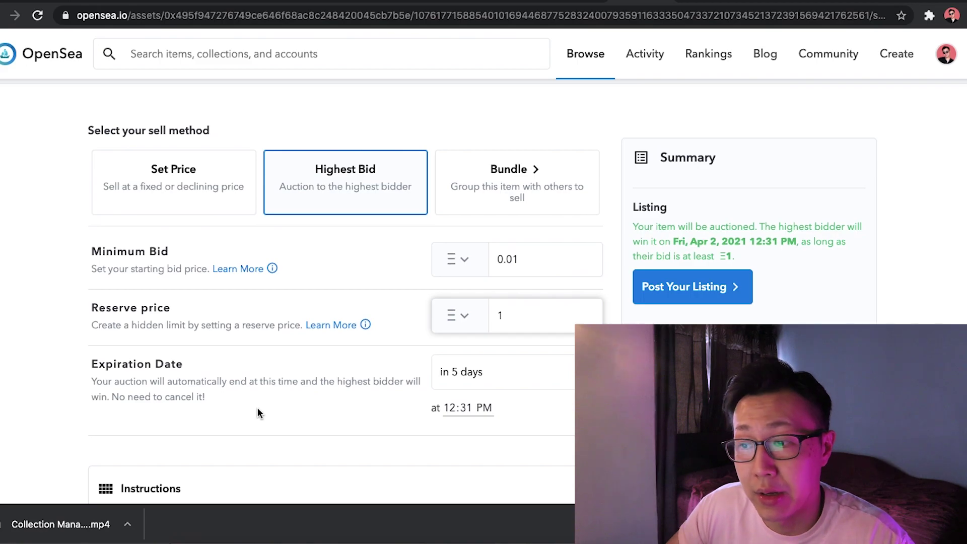
scroll(257, 407, down, 3)
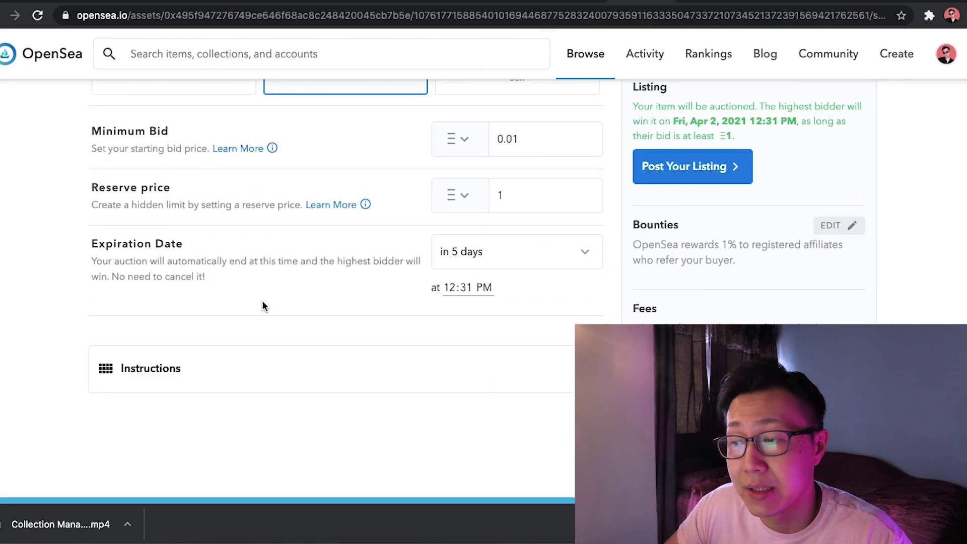
click(571, 252)
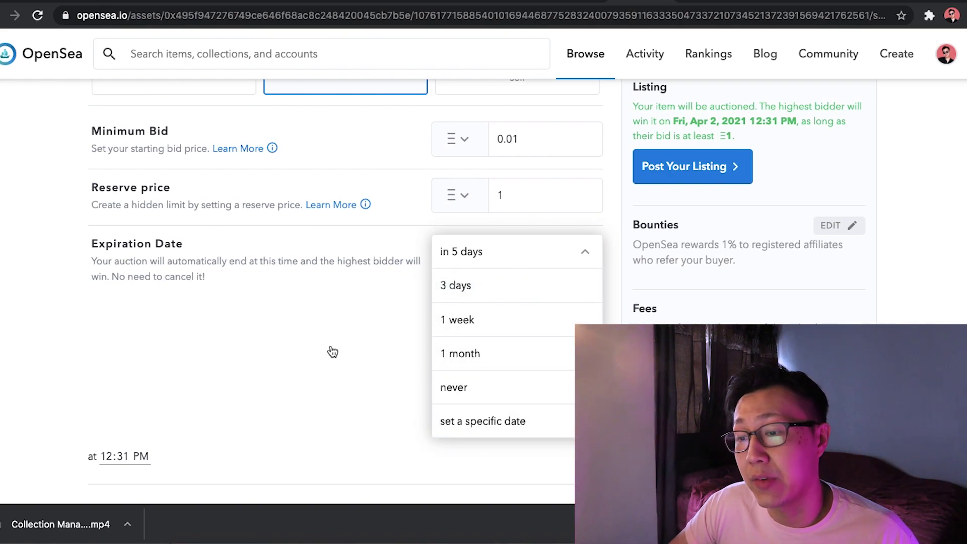
click(947, 253)
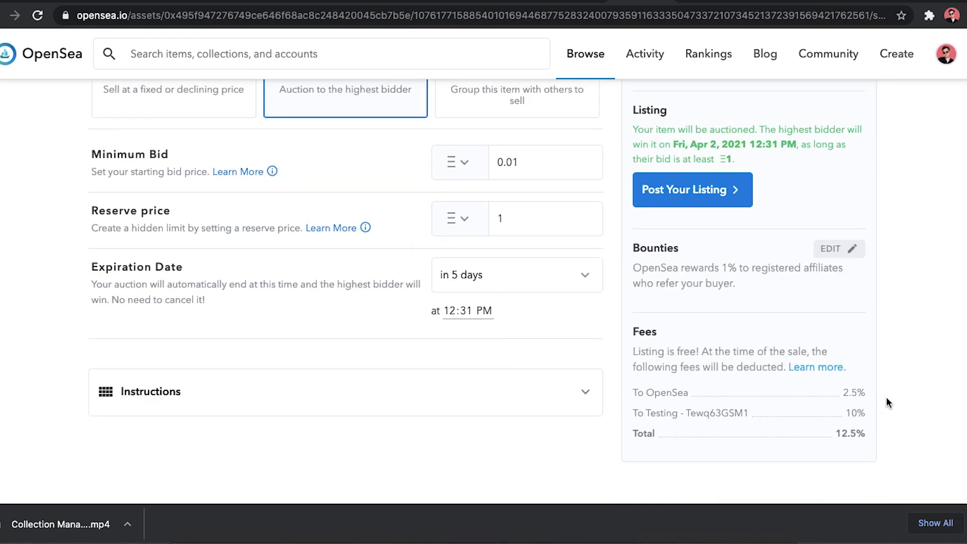
scroll(707, 363, up, 3)
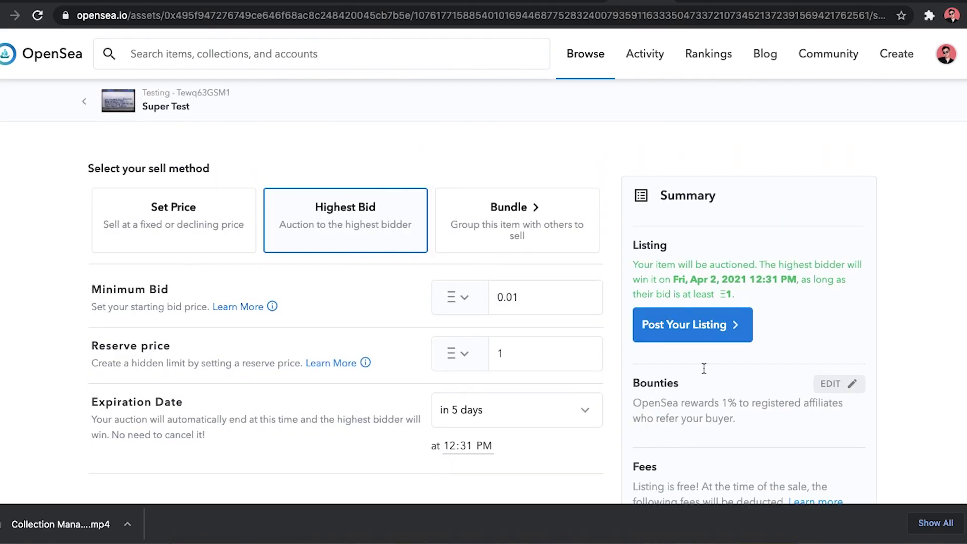
- Open 1057 Boy #0002, go to its sell form and post the auction listing
scroll(676, 359, down, 10)
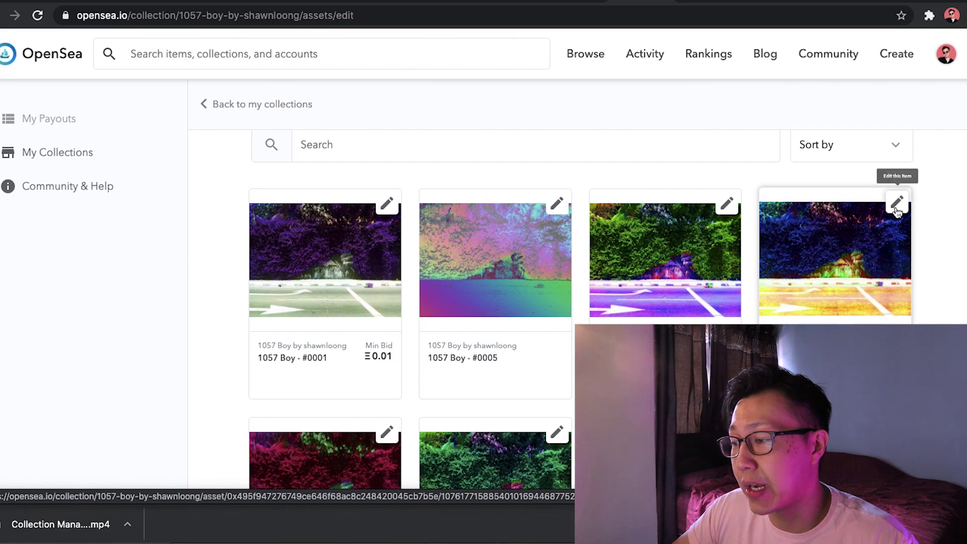
click(846, 248)
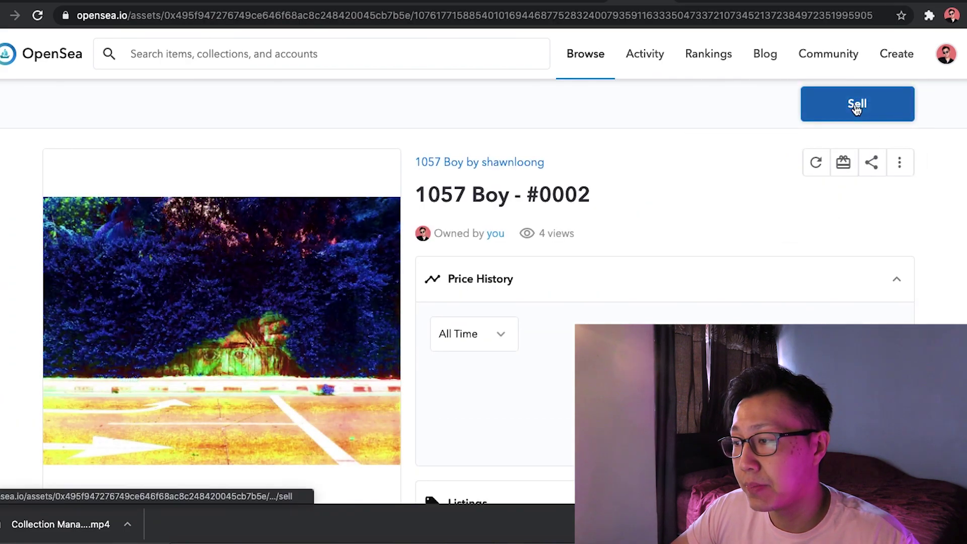
click(856, 106)
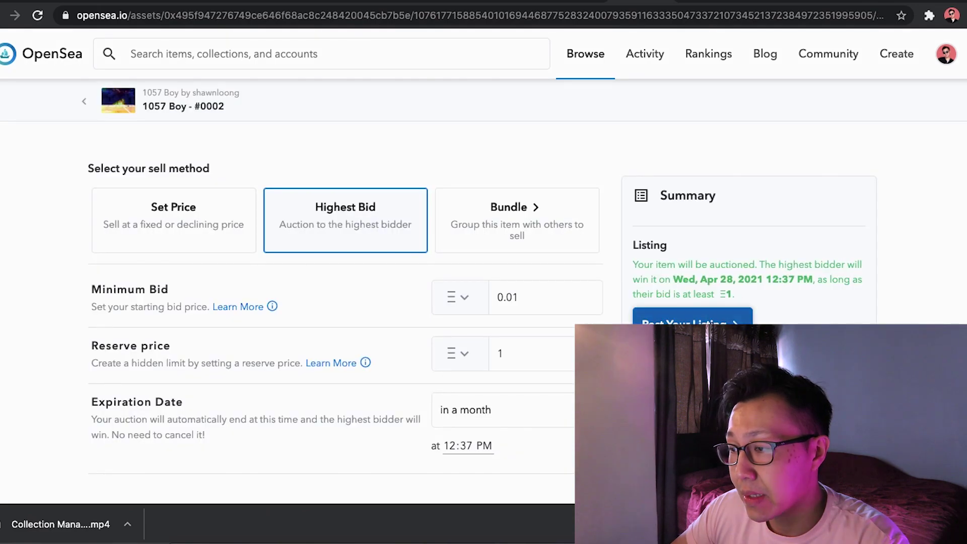
click(692, 316)
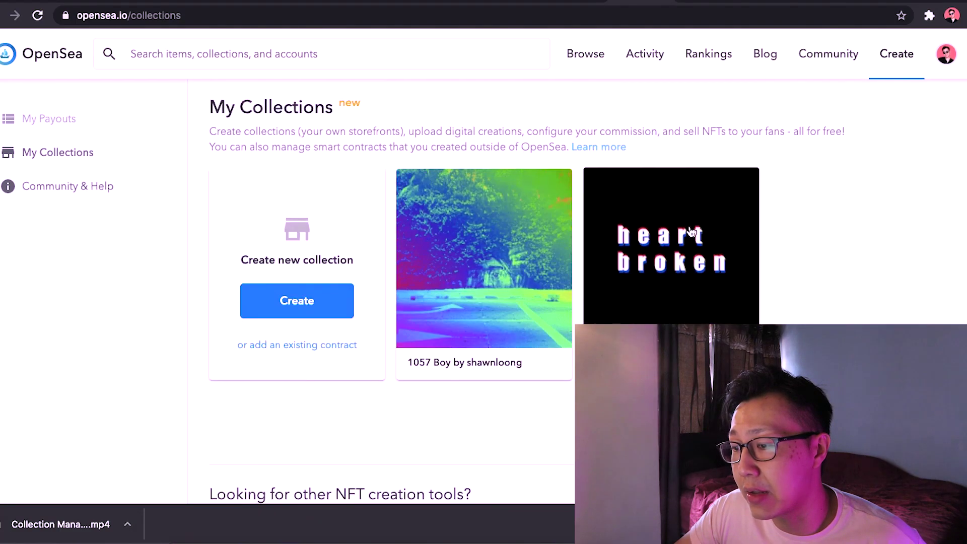
- Open the 1057 Boy collection and view the #0001 item page
click(514, 251)
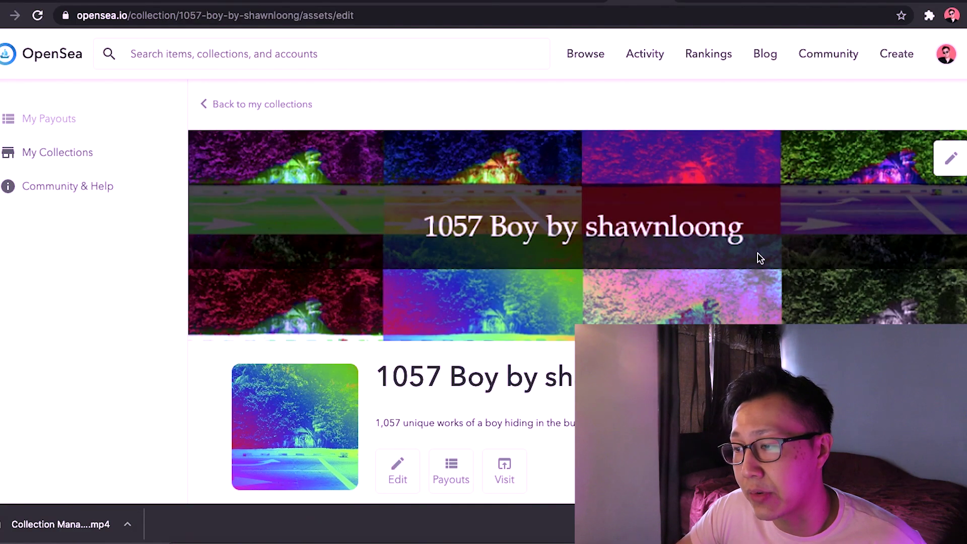
scroll(761, 258, down, 10)
triple_click(417, 196)
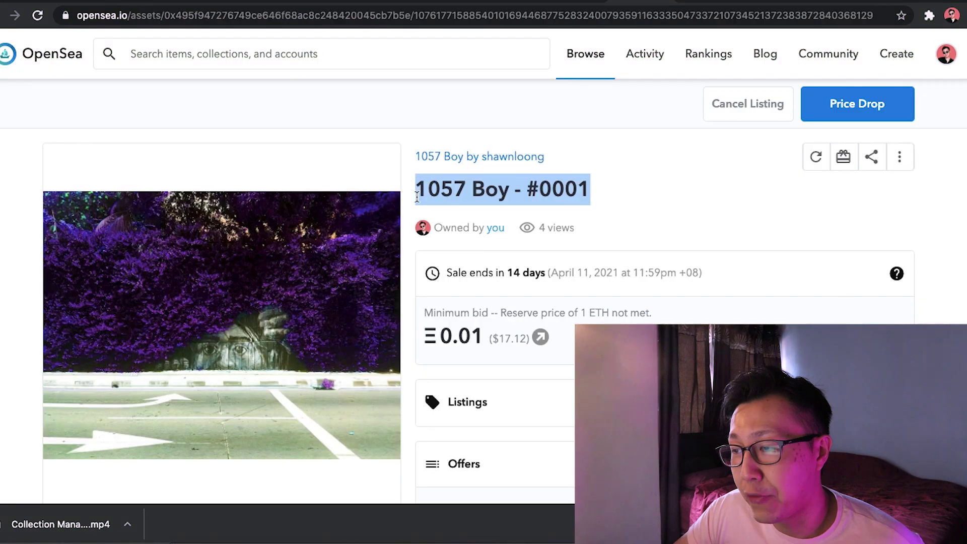
click(623, 198)
scroll(619, 207, down, 2)
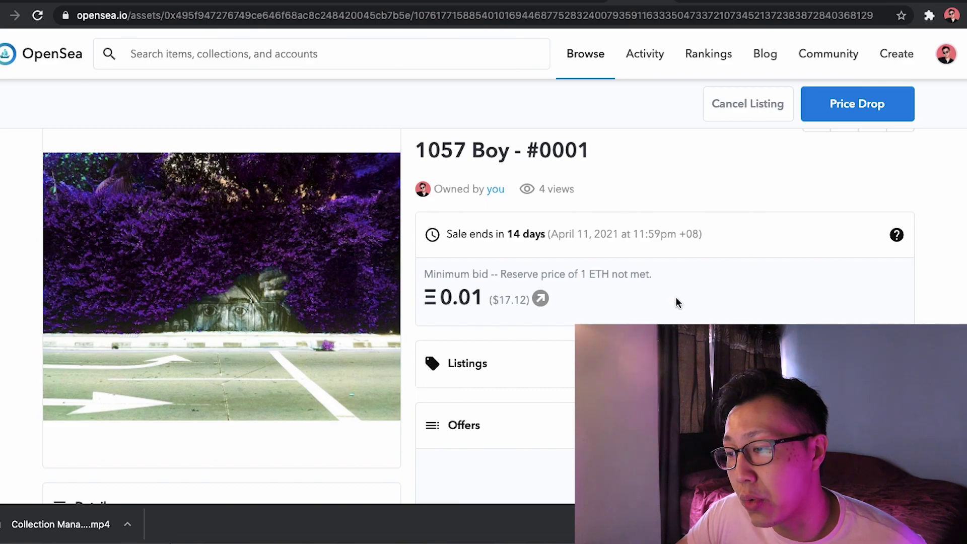
scroll(676, 297, down, 3)
- Expand Listings to see #0001's 0.01 minimum-bid auction ending in 14 days
click(640, 255)
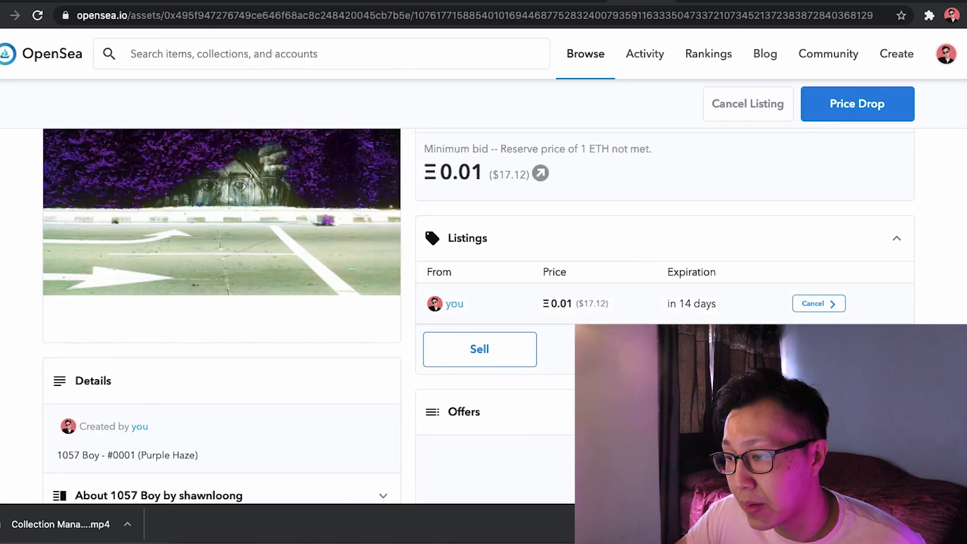
scroll(622, 311, down, 2)
scroll(244, 386, down, 3)
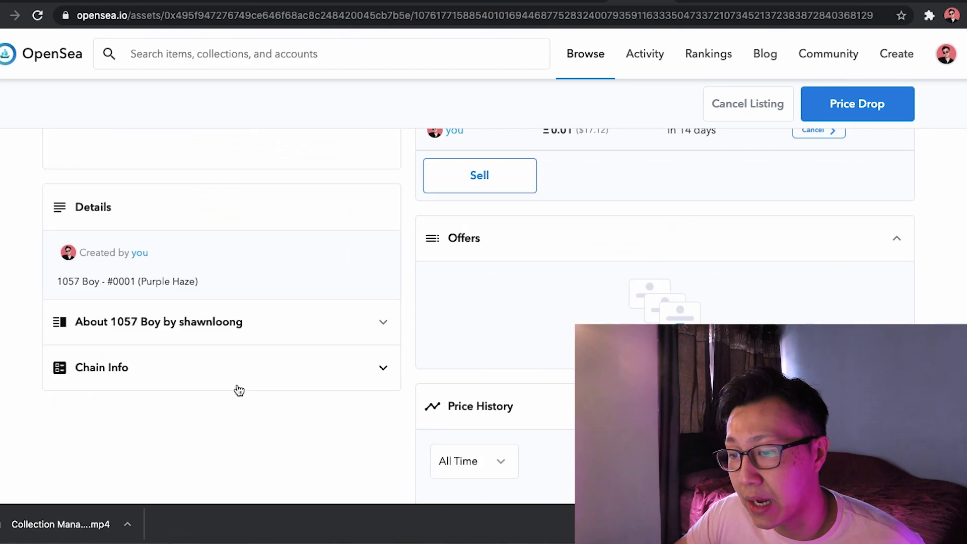
scroll(307, 353, up, 5)
scroll(304, 372, down, 1)
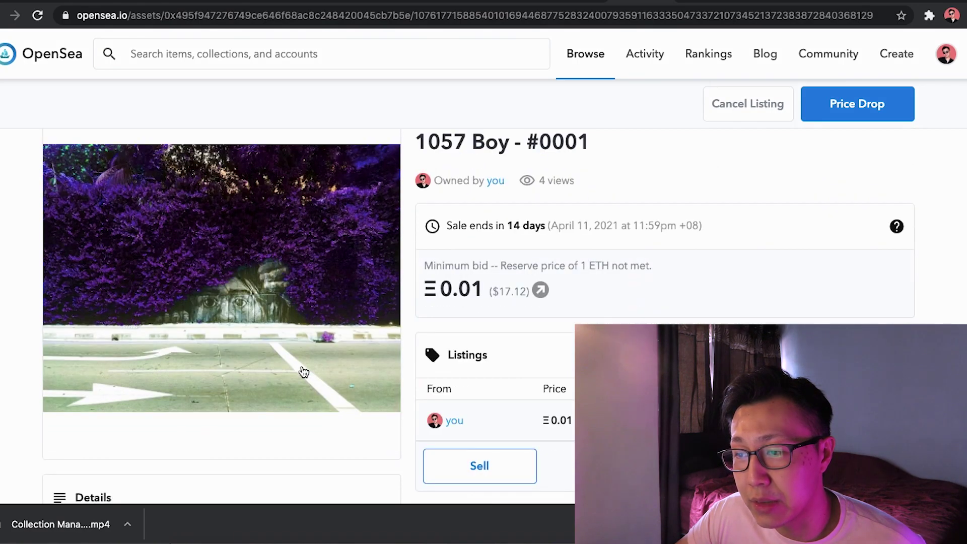
scroll(301, 372, down, 6)
- Expand the collection's About description and the Chain Info details
click(310, 276)
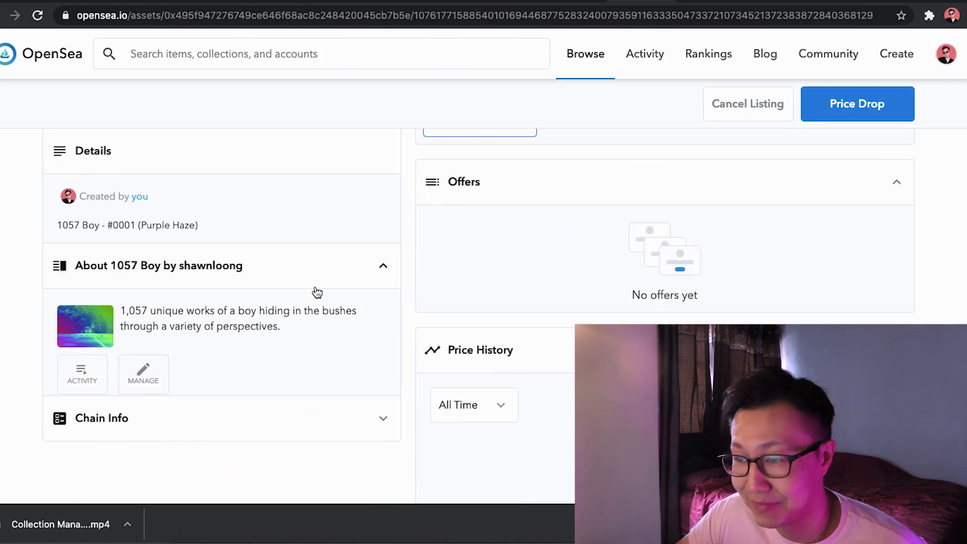
scroll(303, 352, down, 1)
scroll(302, 352, down, 1)
click(345, 347)
scroll(429, 338, down, 8)
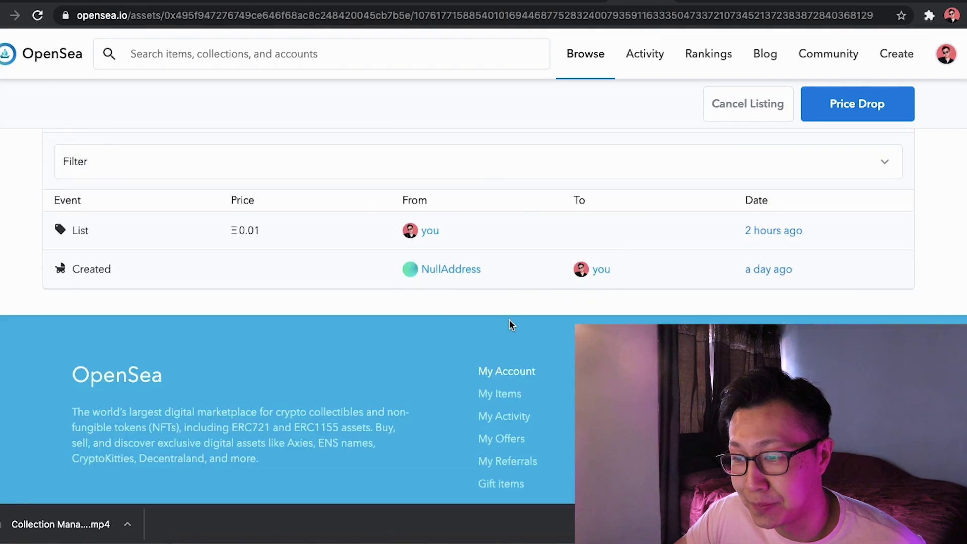
scroll(450, 300, up, 7)
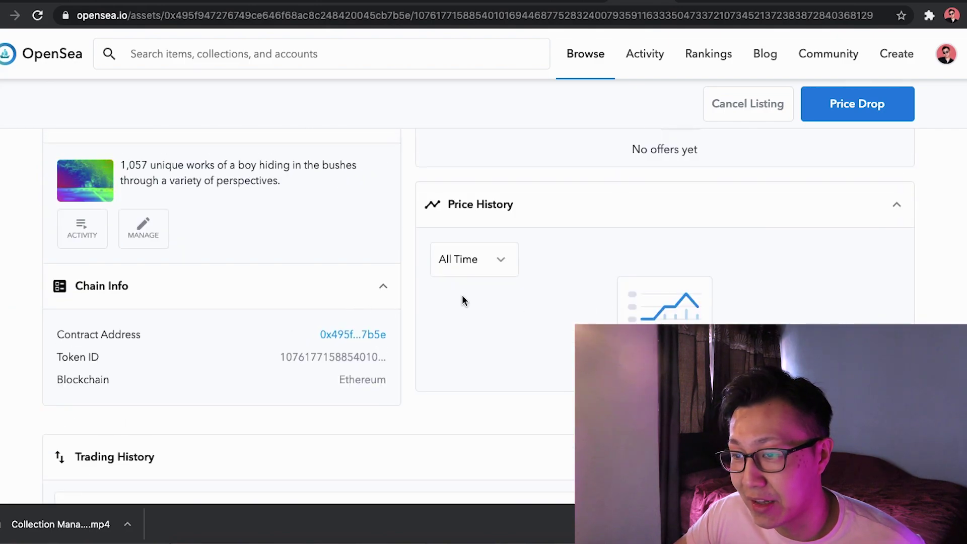